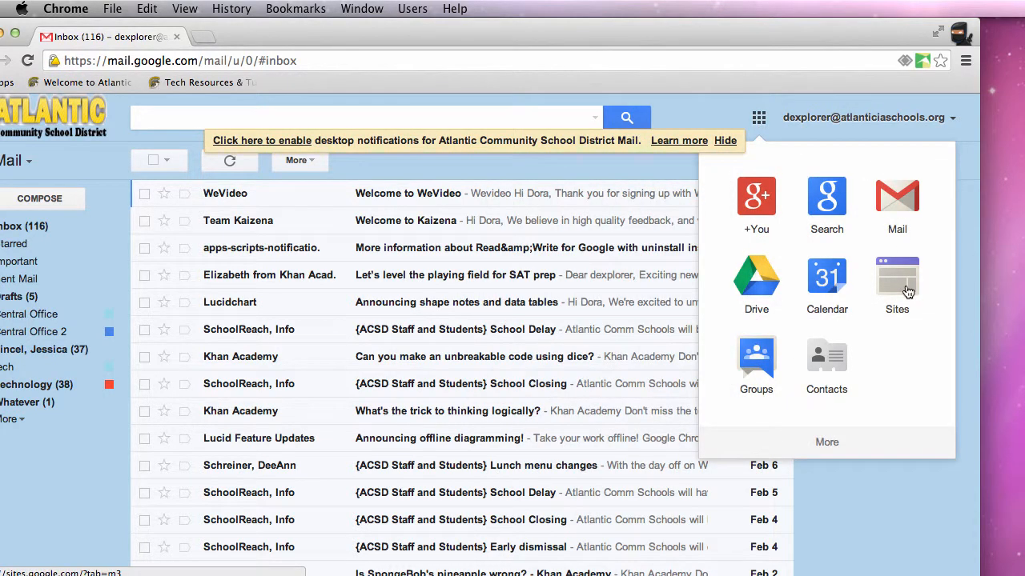
Look through the available Google apps and open Google Sites
{"action": "left_click", "coordinate": [829, 445]}
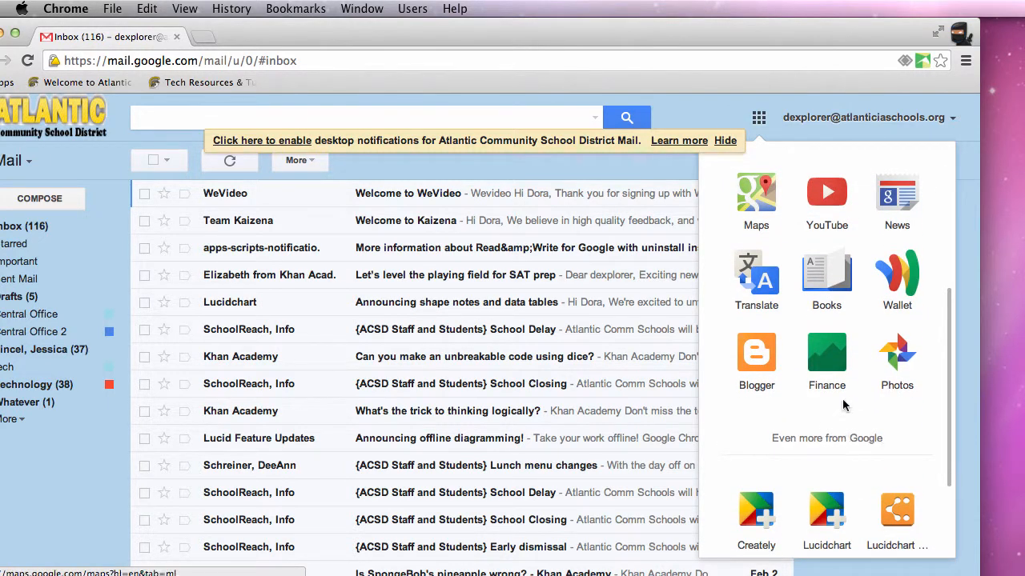
{"action": "scroll", "coordinate": [846, 401], "scroll_direction": "up", "scroll_amount": 5}
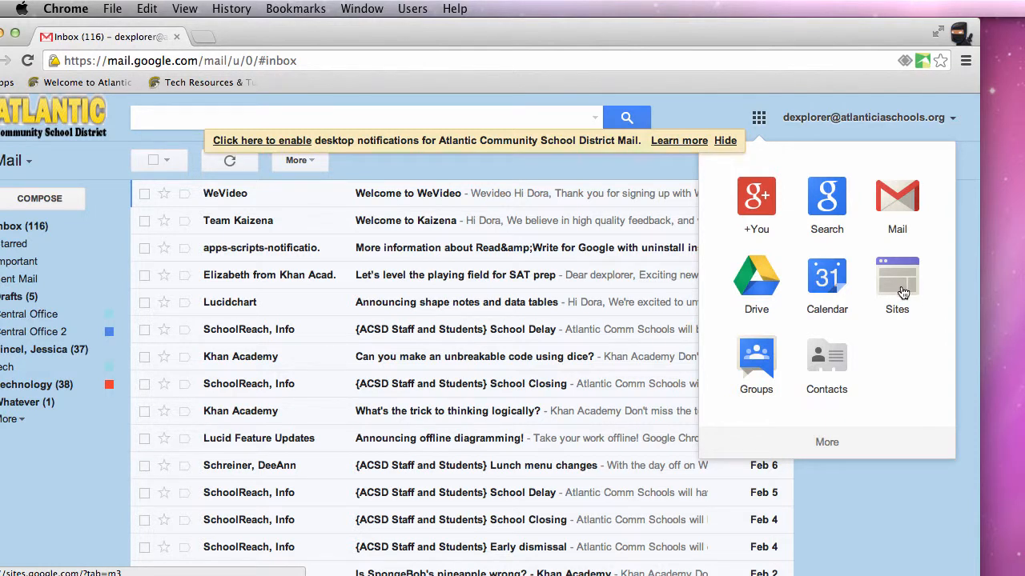
{"action": "left_click", "coordinate": [903, 286]}
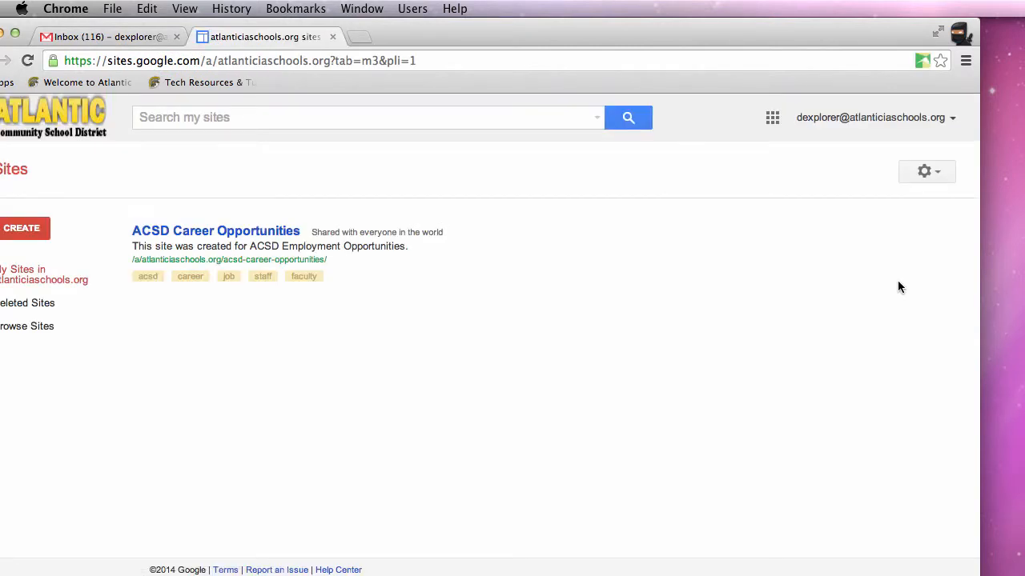
{"action": "left_click_drag", "start_coordinate": [600, 30], "coordinate": [650, 30]}
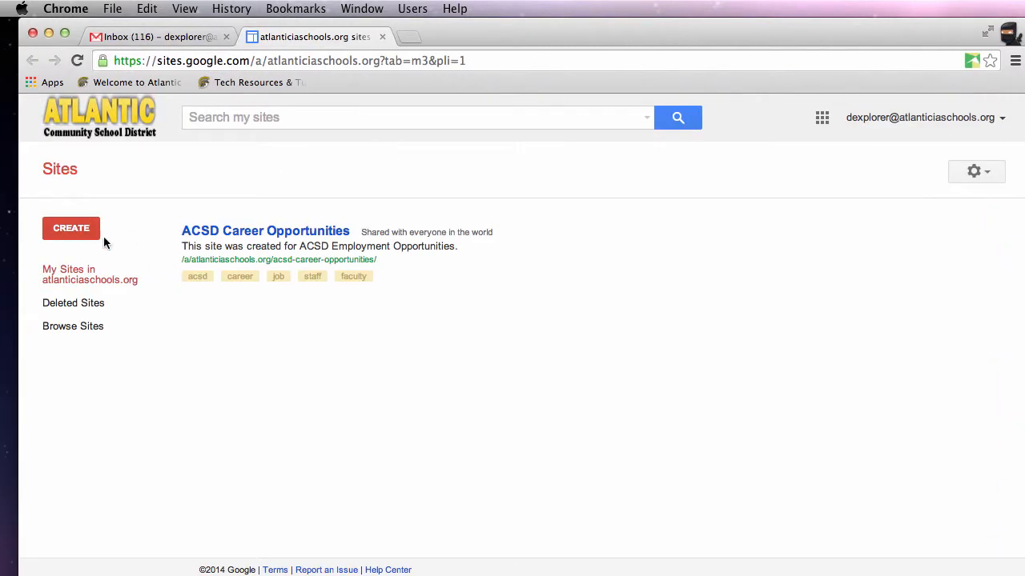
Start a new site from the blank template, name it Test 101 and set its site location to test101
{"action": "left_click", "coordinate": [71, 229]}
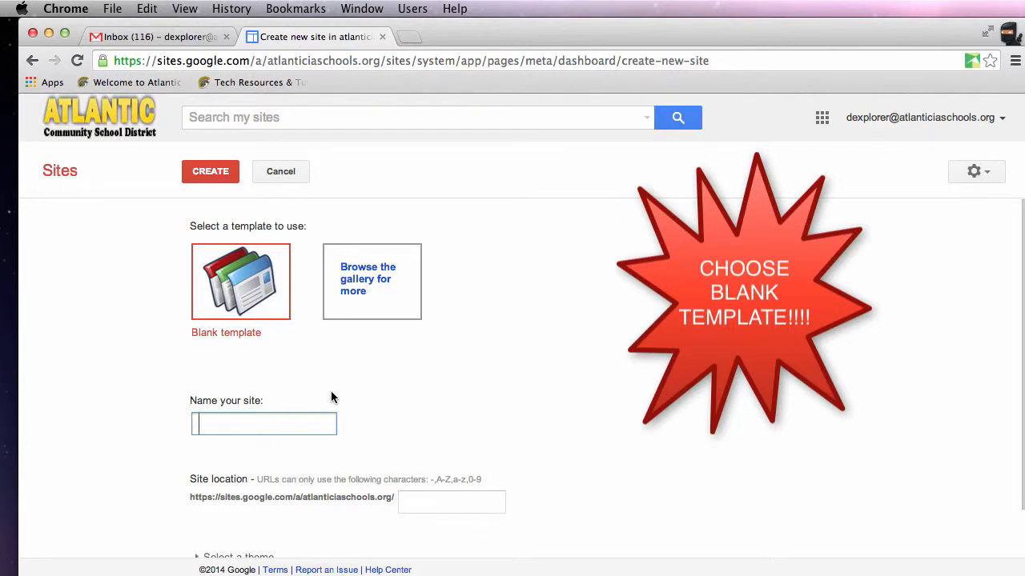
{"action": "type", "text": "Test 101"}
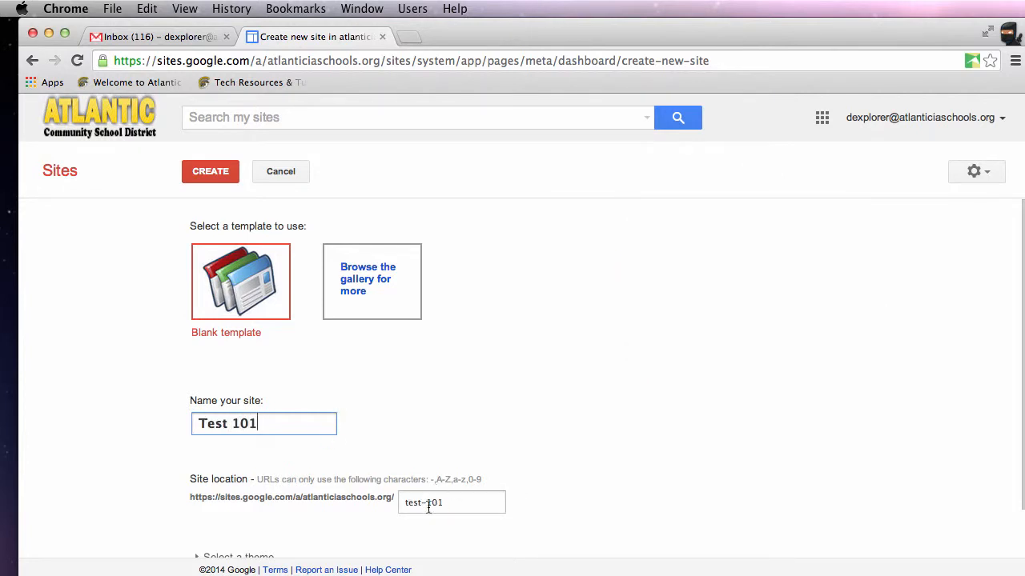
{"action": "left_click_drag", "start_coordinate": [480, 503], "coordinate": [217, 492]}
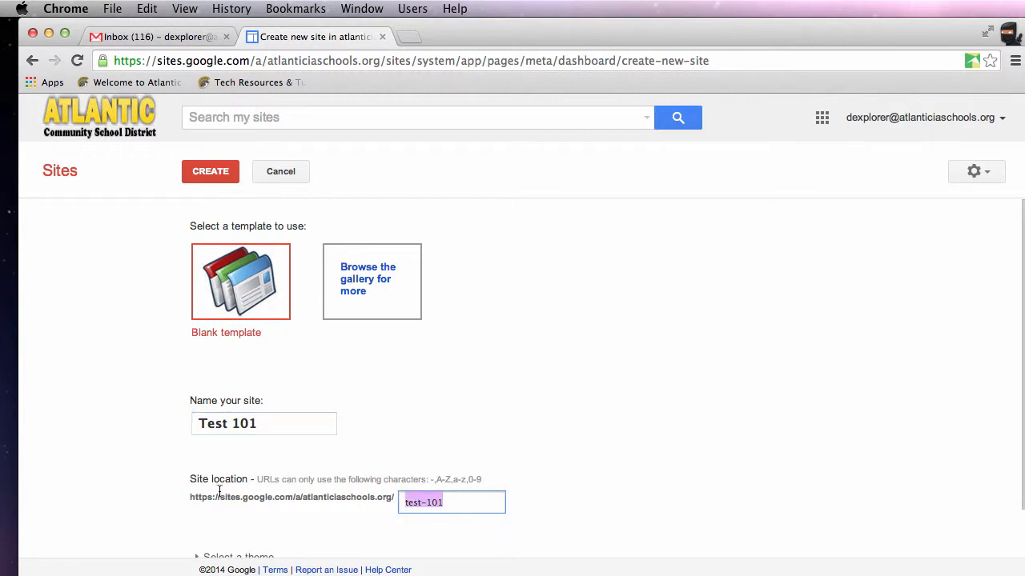
{"action": "left_click", "coordinate": [431, 502]}
{"action": "key", "text": "BackSpace"}
Choose the Ski theme for the new site and look through the other available themes
{"action": "scroll", "coordinate": [424, 505], "scroll_direction": "down", "scroll_amount": 2}
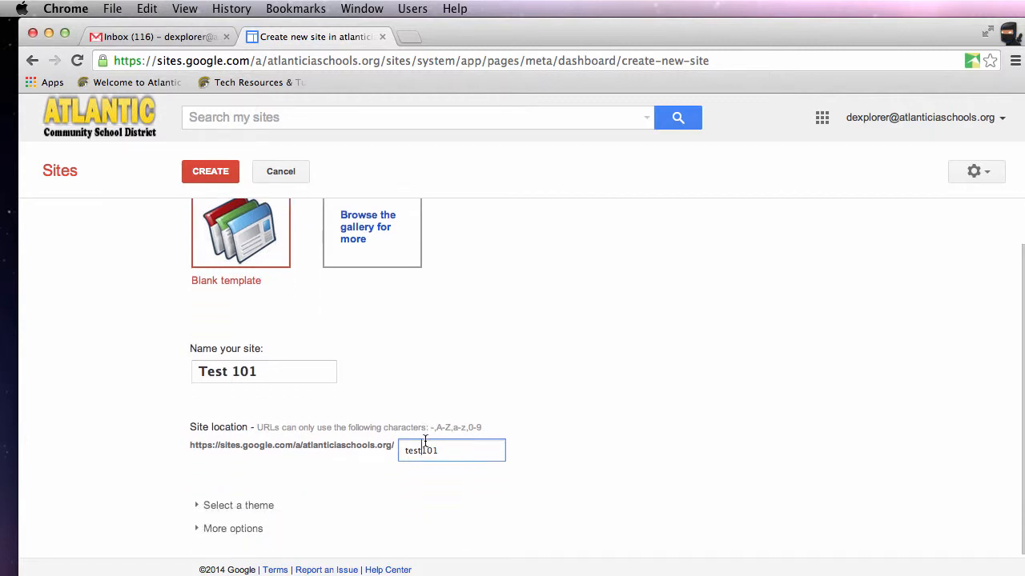
{"action": "left_click", "coordinate": [218, 505]}
{"action": "scroll", "coordinate": [320, 480], "scroll_direction": "down", "scroll_amount": 5}
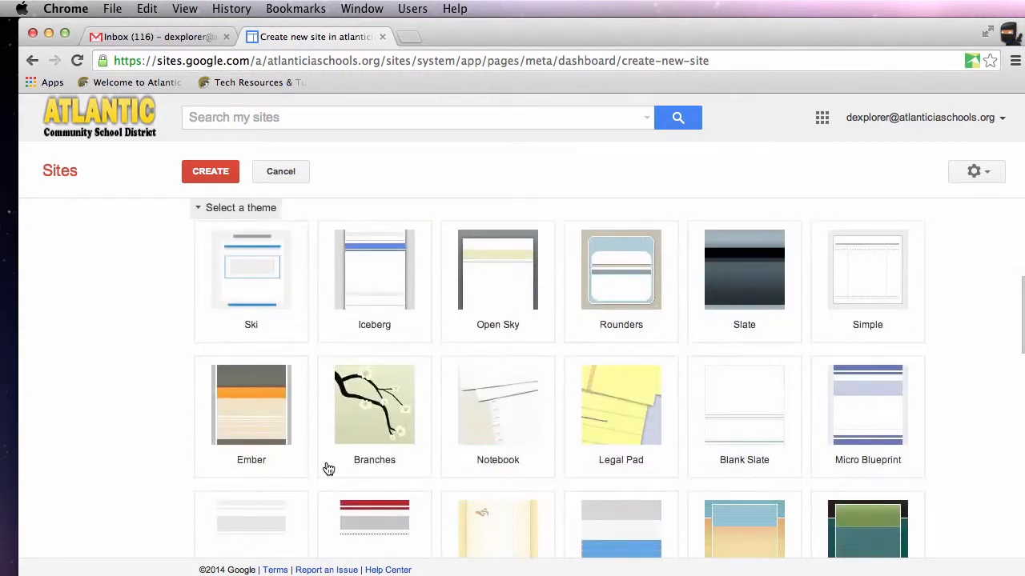
{"action": "left_click", "coordinate": [256, 284]}
{"action": "scroll", "coordinate": [371, 336], "scroll_direction": "down", "scroll_amount": 8}
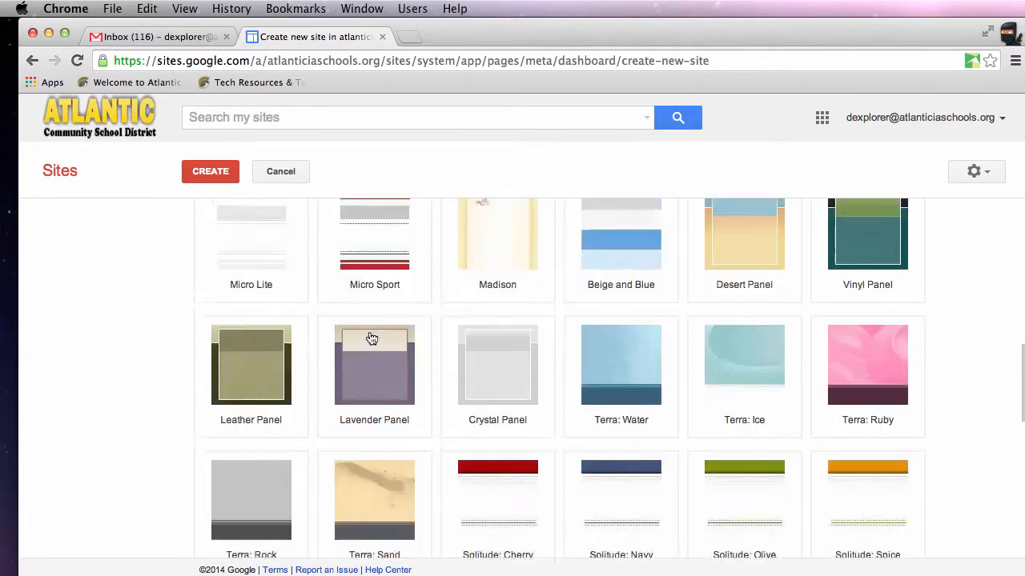
{"action": "scroll", "coordinate": [370, 336], "scroll_direction": "down", "scroll_amount": 4}
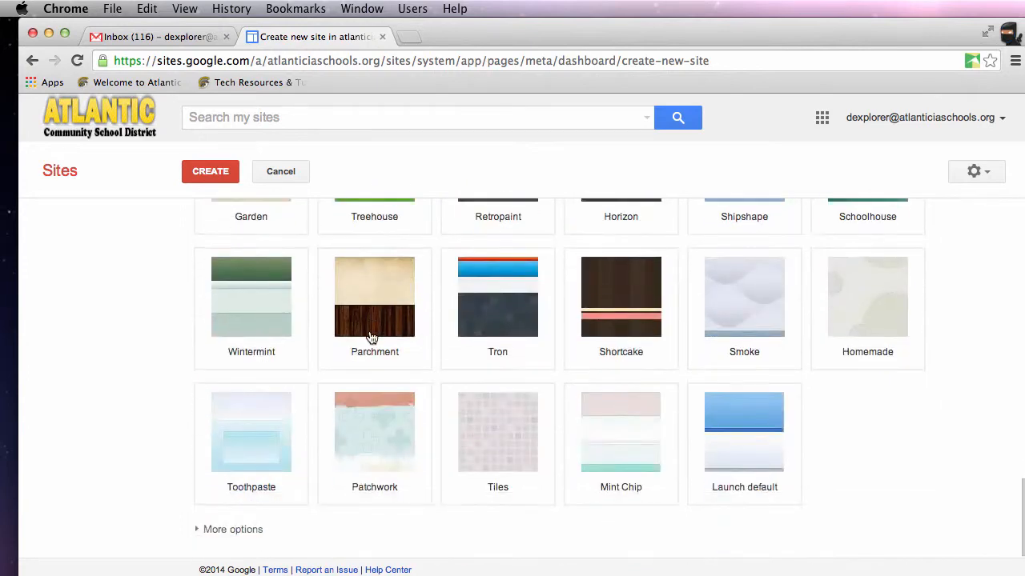
Enter the site categories "test, 101," and the description "adsljsldfjljl", and create the site
{"action": "left_click", "coordinate": [220, 525]}
{"action": "scroll", "coordinate": [272, 458], "scroll_direction": "down", "scroll_amount": 2}
{"action": "left_click", "coordinate": [316, 421]}
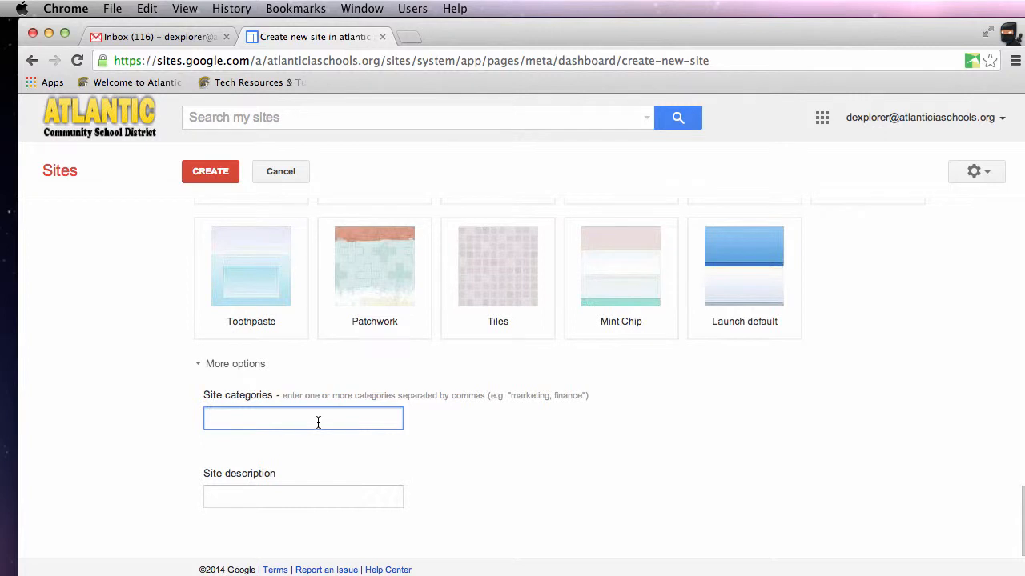
{"action": "type", "text": "test, 101,"}
{"action": "left_click", "coordinate": [288, 491]}
{"action": "type", "text": "a"}
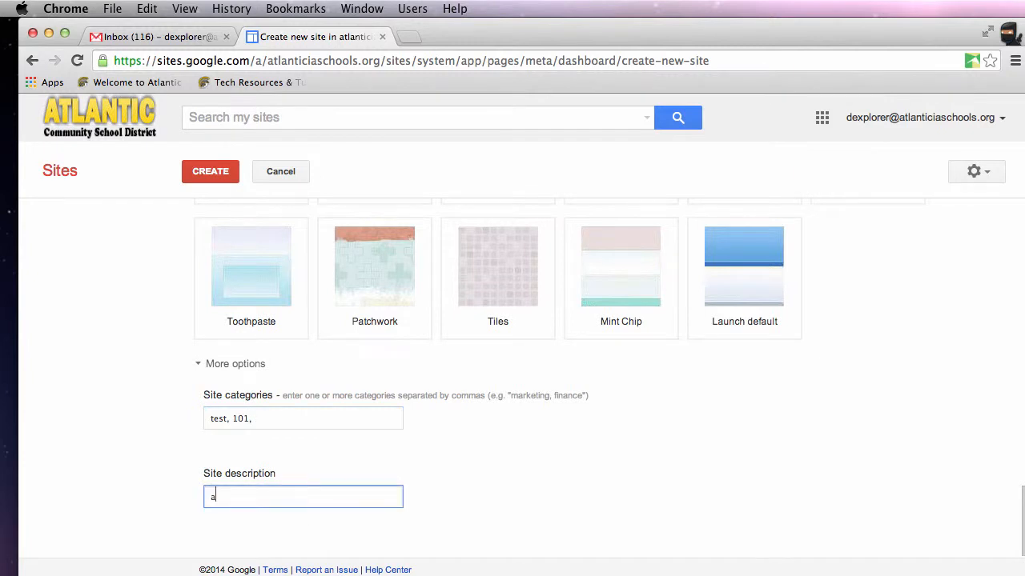
{"action": "type", "text": "dsljsldfjljl"}
{"action": "left_click", "coordinate": [201, 181]}
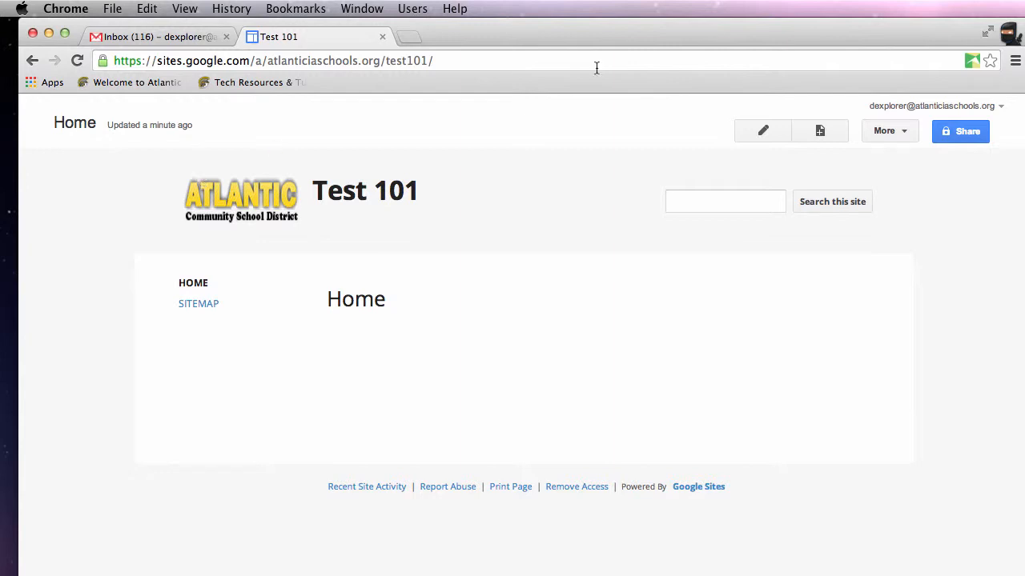
Add the text "KLAJFLASLJSDFLKJ" to the body of the Home page and save the page
{"action": "left_click", "coordinate": [762, 133]}
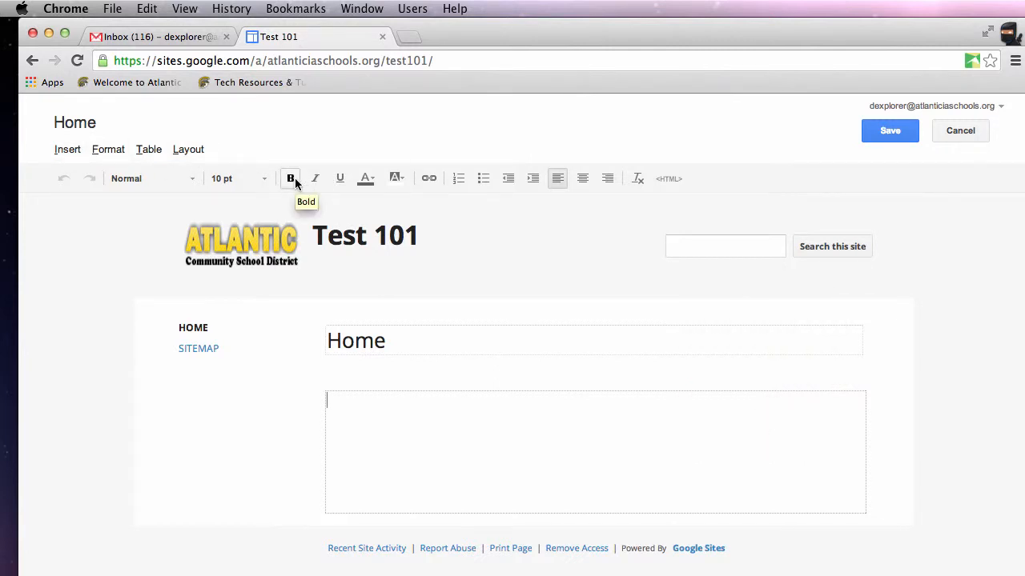
{"action": "type", "text": "KLAJFLASLJSDFLKJ"}
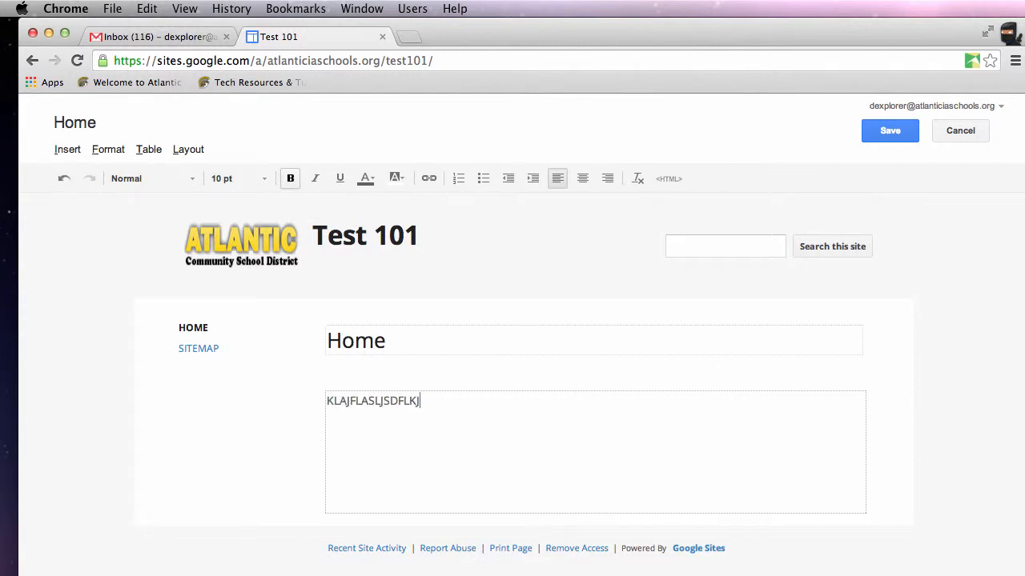
{"action": "left_click", "coordinate": [889, 136]}
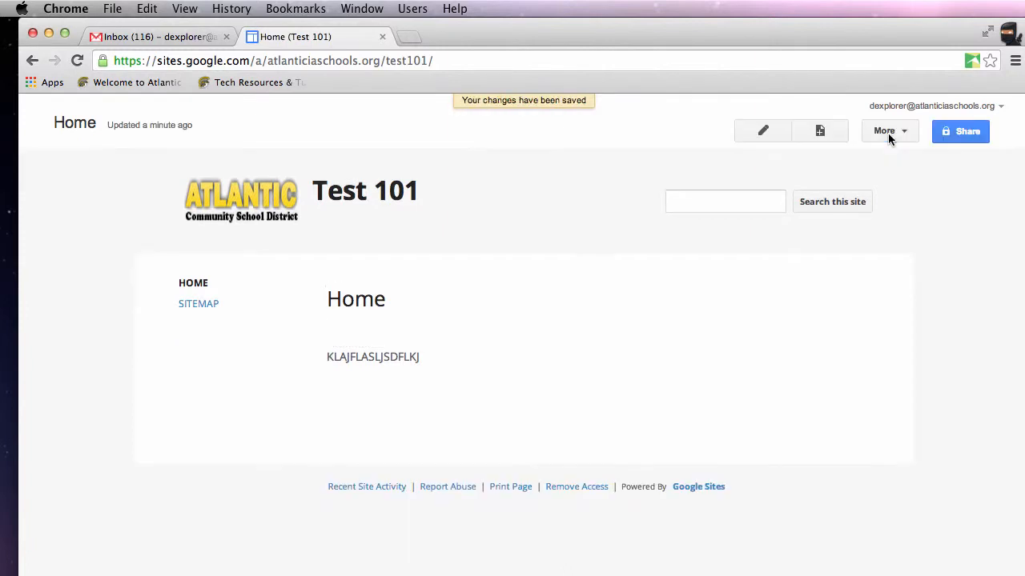
Create a new top-level page named Contact Page using the Web Page template
{"action": "left_click", "coordinate": [824, 135]}
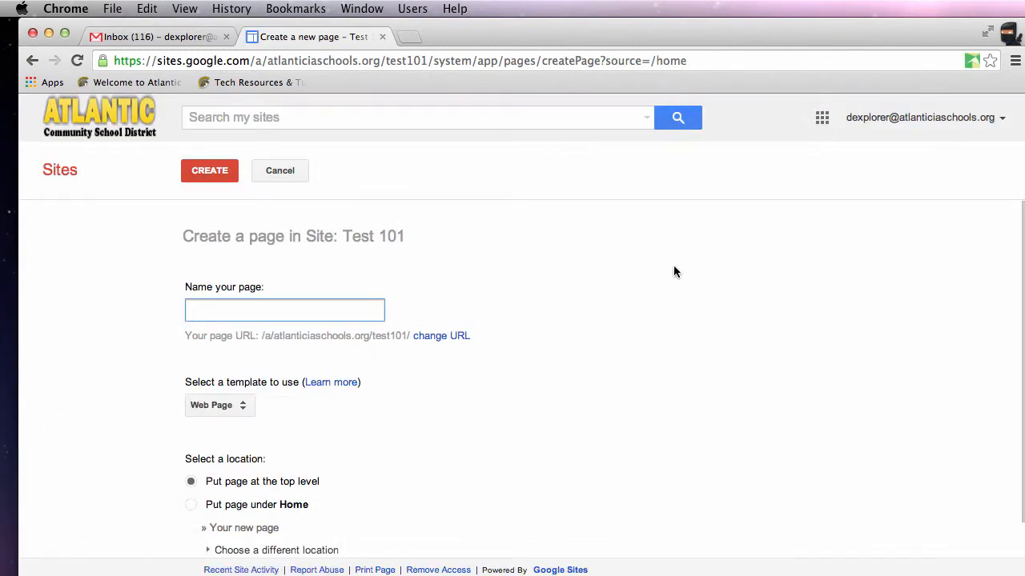
{"action": "type", "text": "Contact Page"}
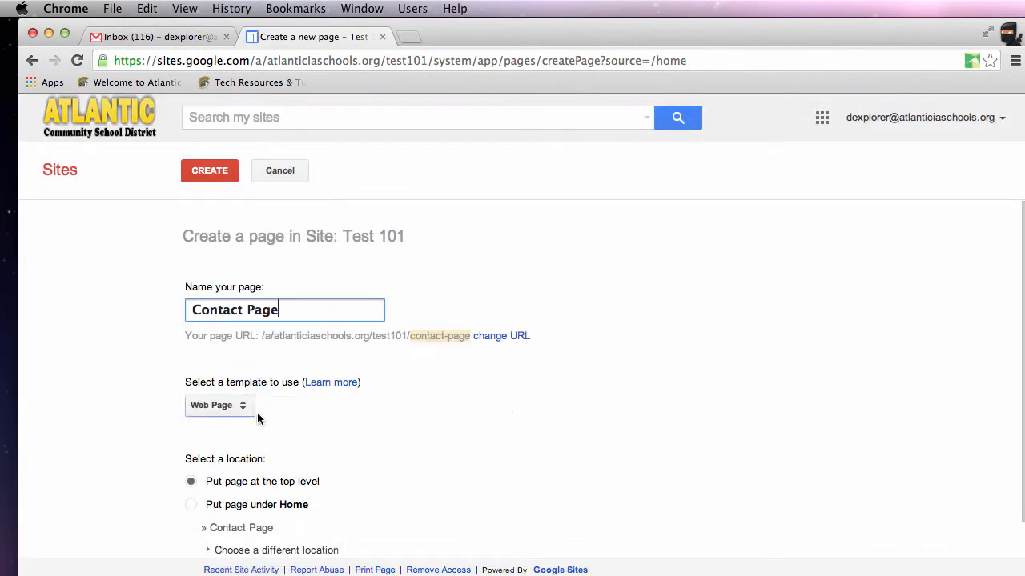
{"action": "left_click", "coordinate": [217, 407]}
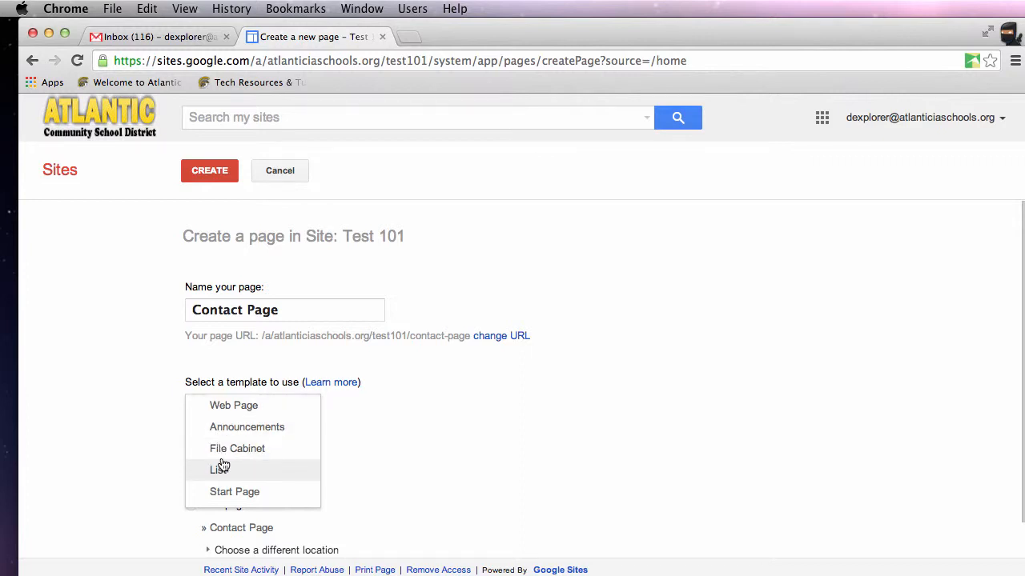
{"action": "left_click", "coordinate": [483, 457]}
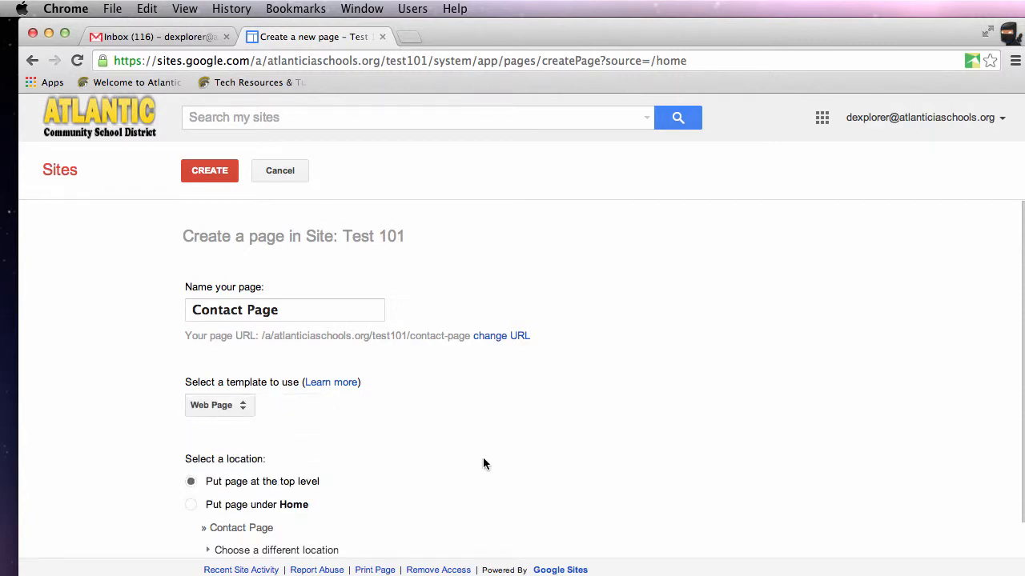
{"action": "scroll", "coordinate": [449, 458], "scroll_direction": "down", "scroll_amount": 1}
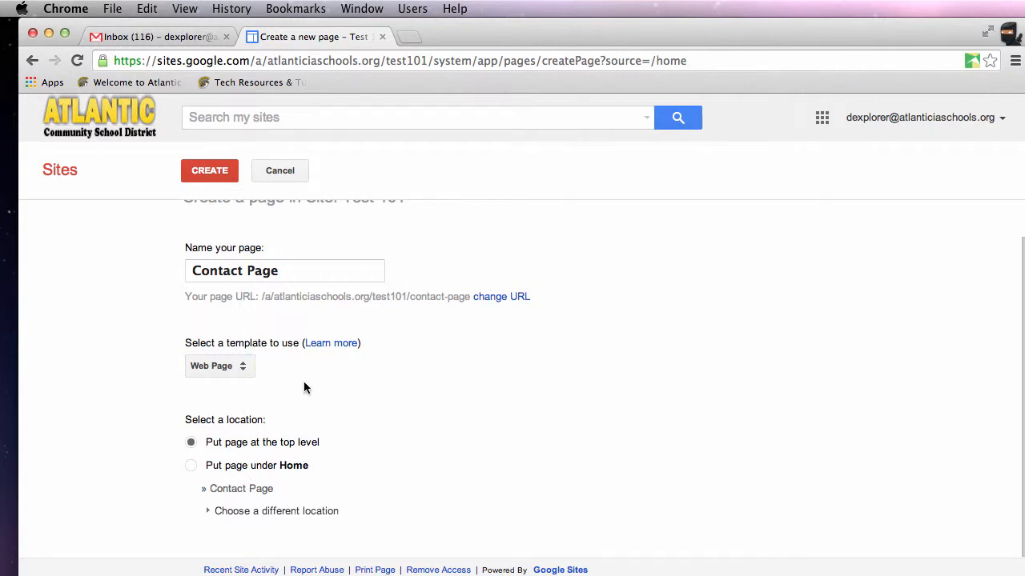
{"action": "left_click", "coordinate": [207, 176]}
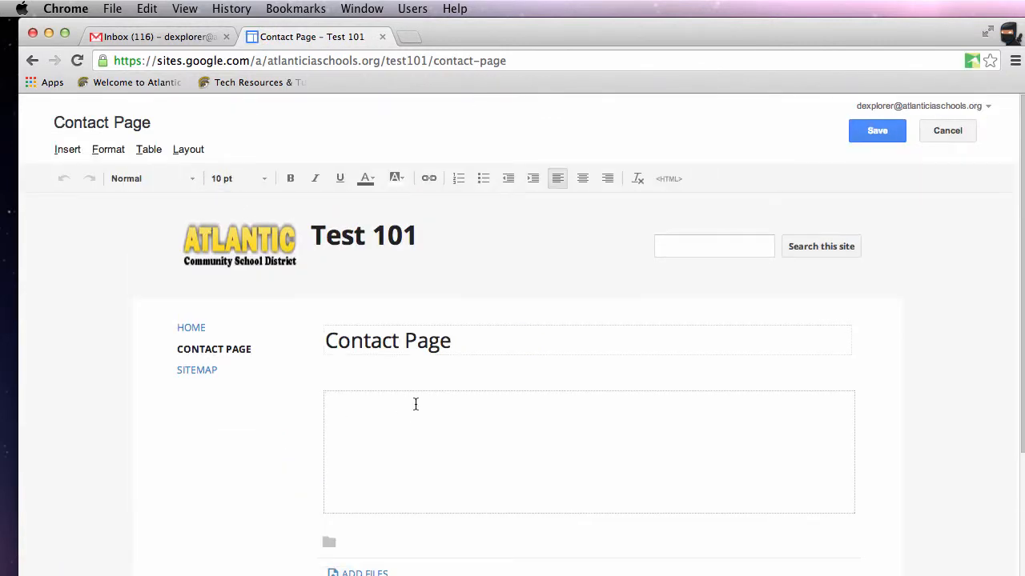
Enter "ajsdljsjfjsjf" in the Contact Page body, look over the layout, table, format and insert options, and save the page
{"action": "type", "text": "ajsdljsjfjsjf"}
{"action": "left_click", "coordinate": [200, 151]}
{"action": "mouse_move", "coordinate": [152, 154]}
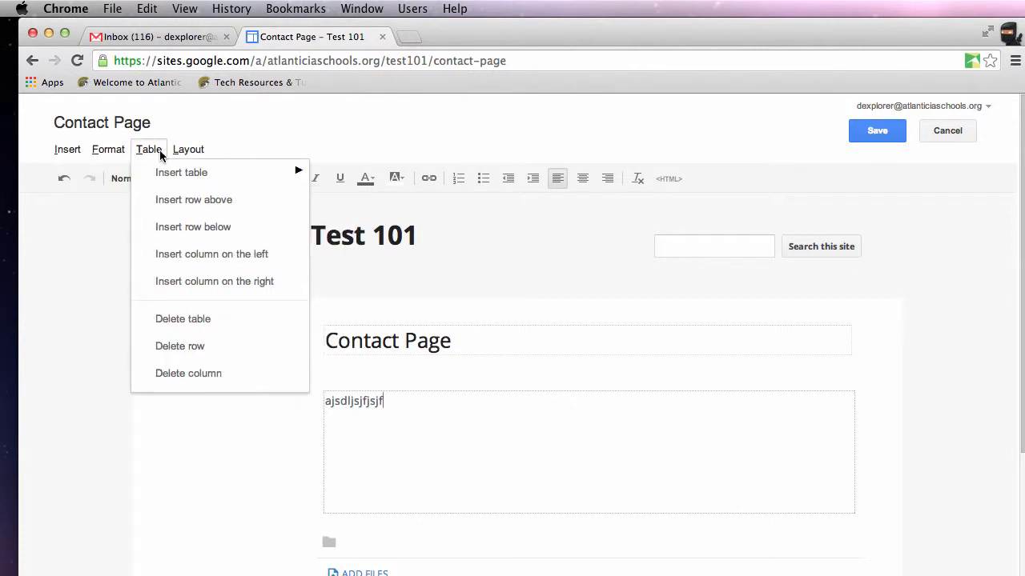
{"action": "mouse_move", "coordinate": [108, 154]}
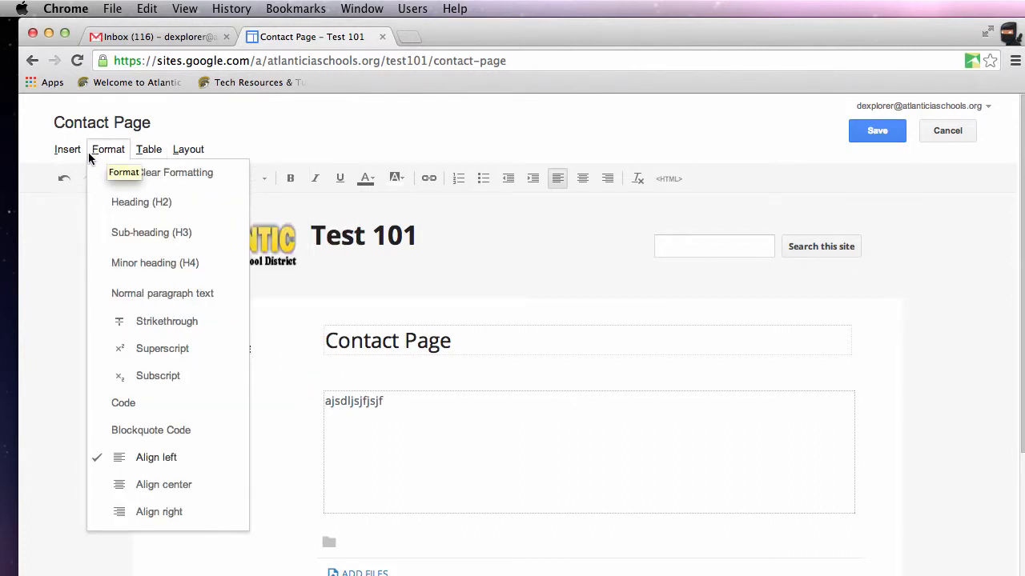
{"action": "mouse_move", "coordinate": [65, 149]}
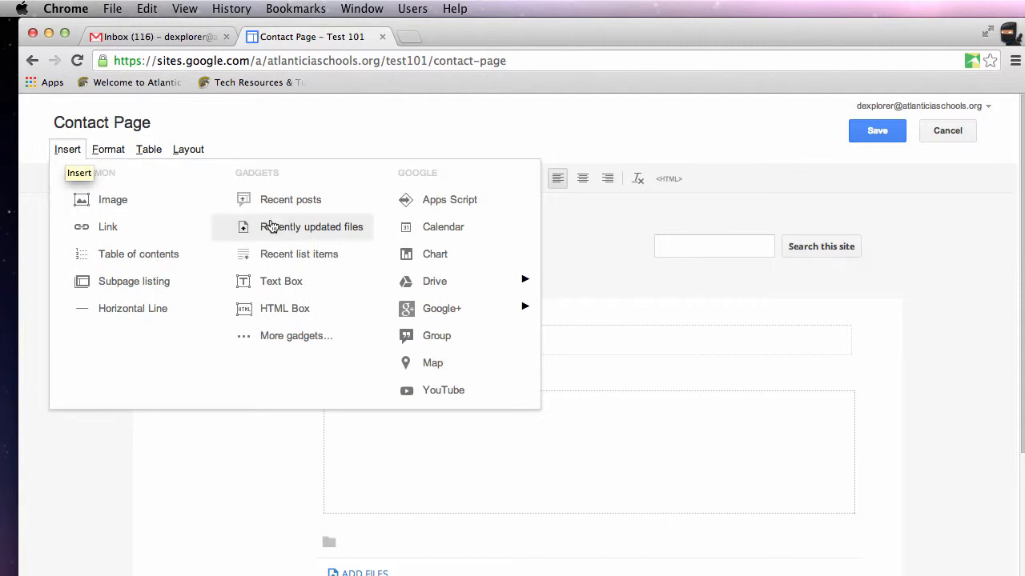
{"action": "mouse_move", "coordinate": [423, 289]}
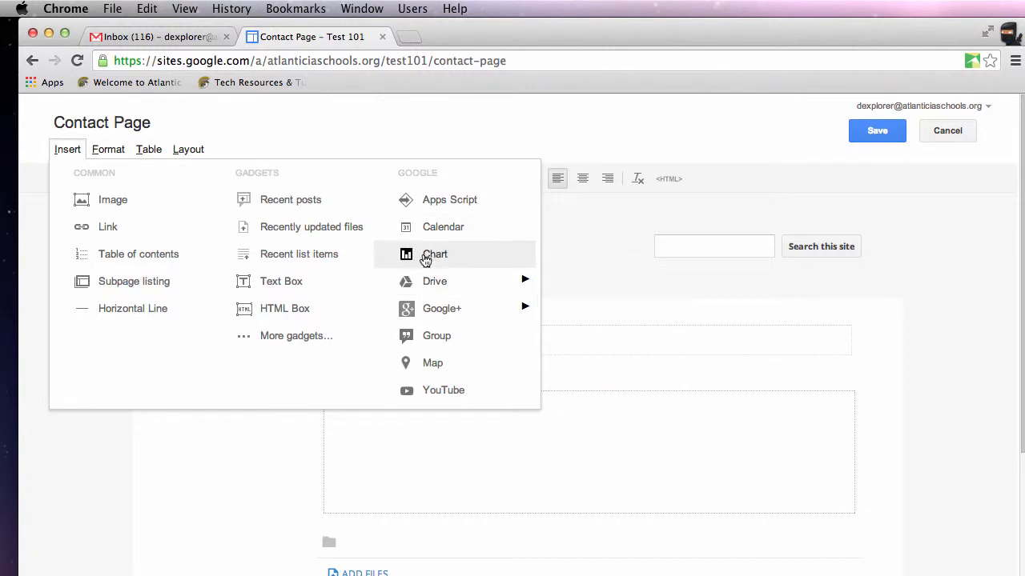
{"action": "left_click", "coordinate": [550, 426]}
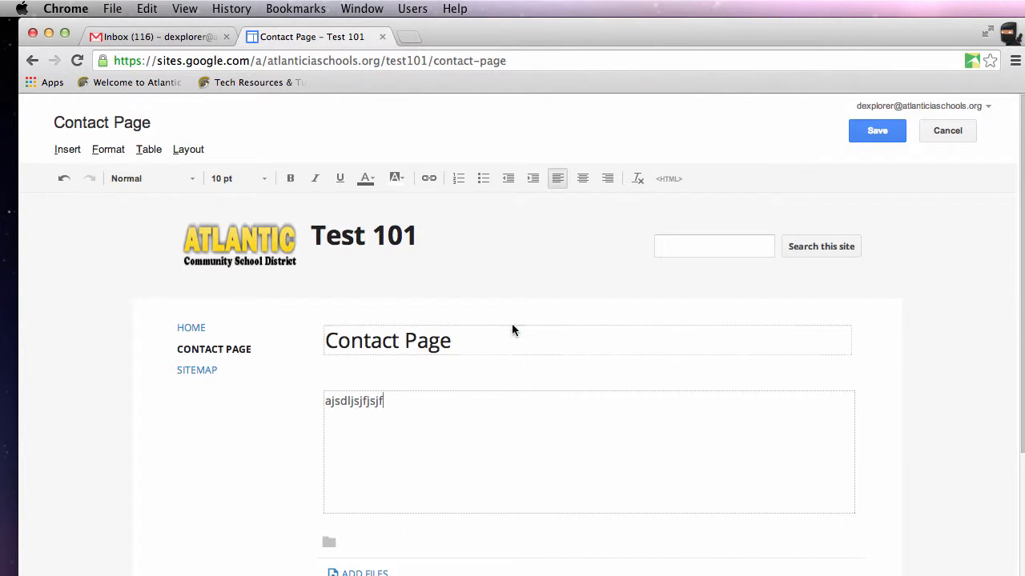
{"action": "left_click", "coordinate": [876, 130]}
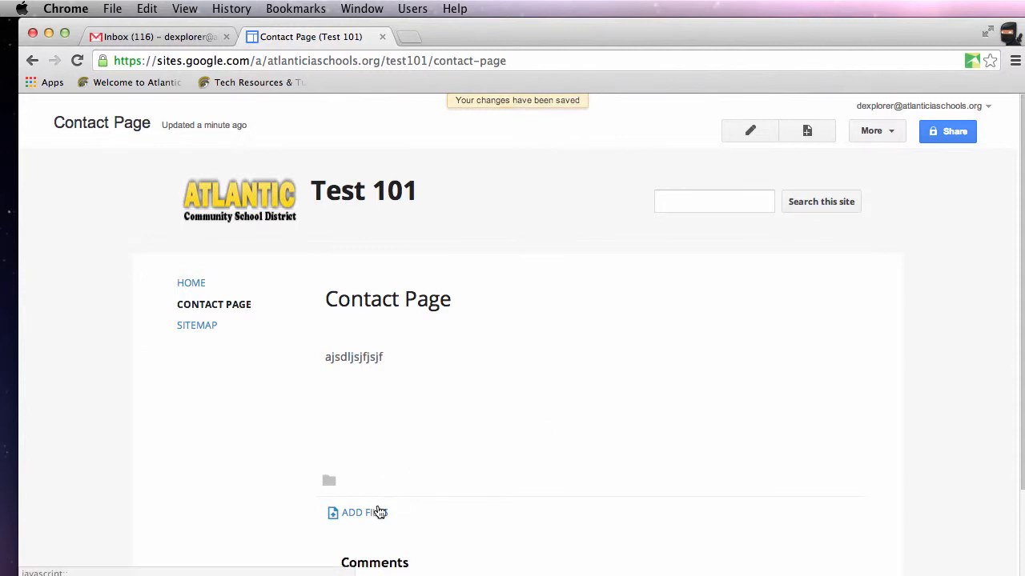
Disable attachments and comments in the page settings of the Contact Page and save the settings
{"action": "scroll", "coordinate": [549, 408], "scroll_direction": "down", "scroll_amount": 1}
{"action": "scroll", "coordinate": [553, 421], "scroll_direction": "up", "scroll_amount": 1}
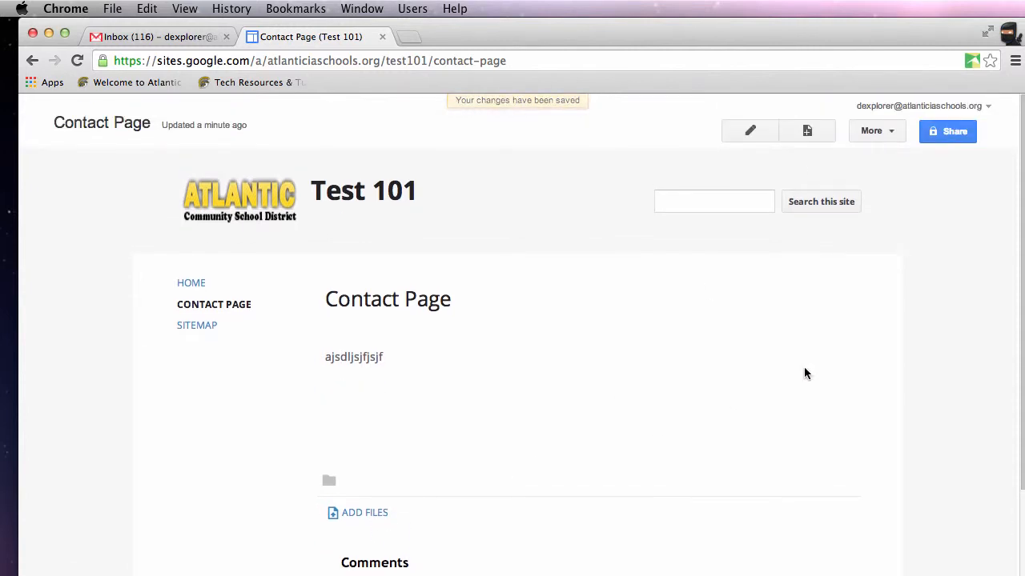
{"action": "left_click", "coordinate": [887, 137]}
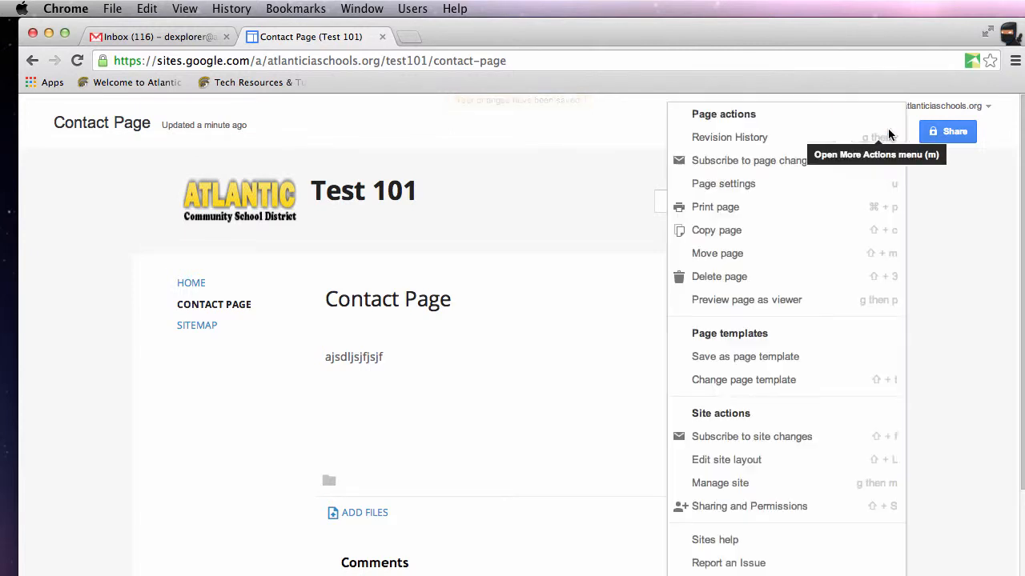
{"action": "left_click", "coordinate": [768, 184]}
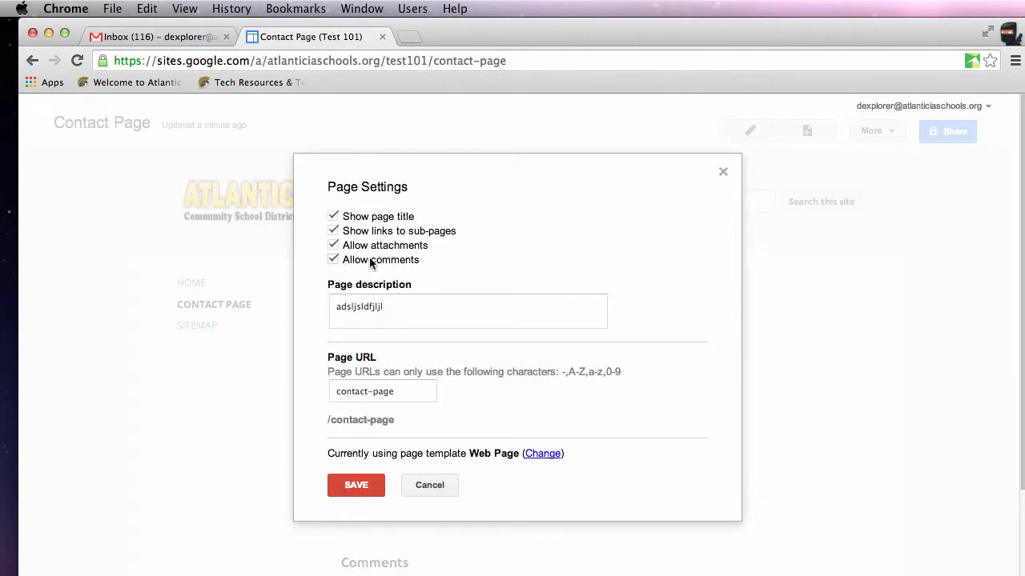
{"action": "left_click", "coordinate": [332, 246]}
{"action": "left_click", "coordinate": [360, 492]}
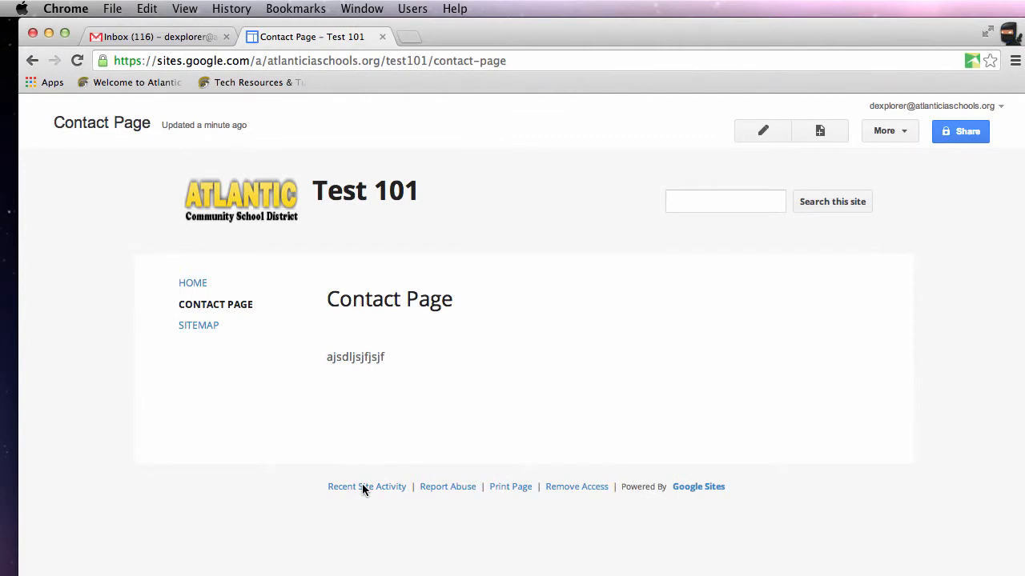
Open the general site management settings for the Test 101 site
{"action": "left_click", "coordinate": [880, 132]}
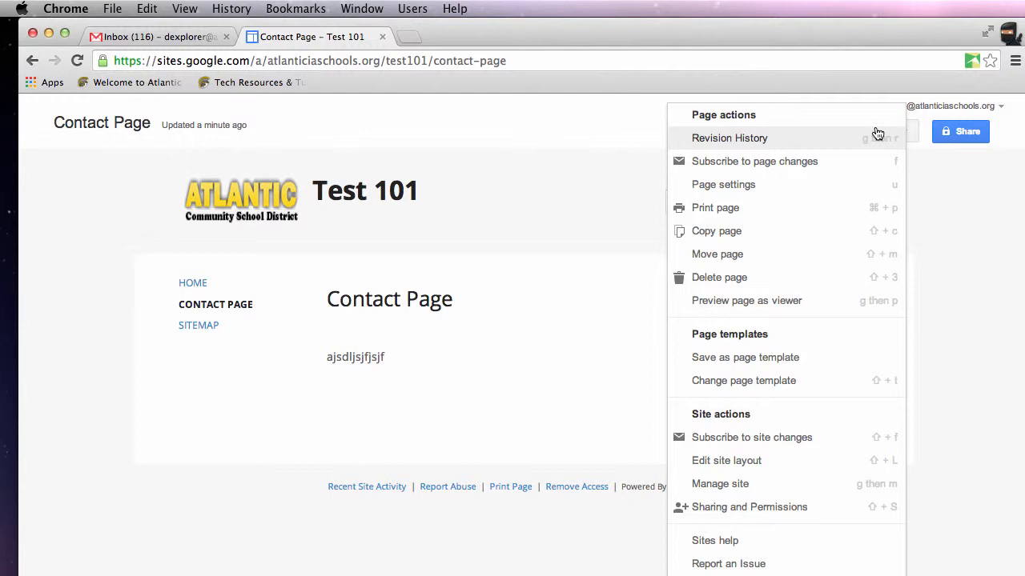
{"action": "left_click", "coordinate": [779, 490]}
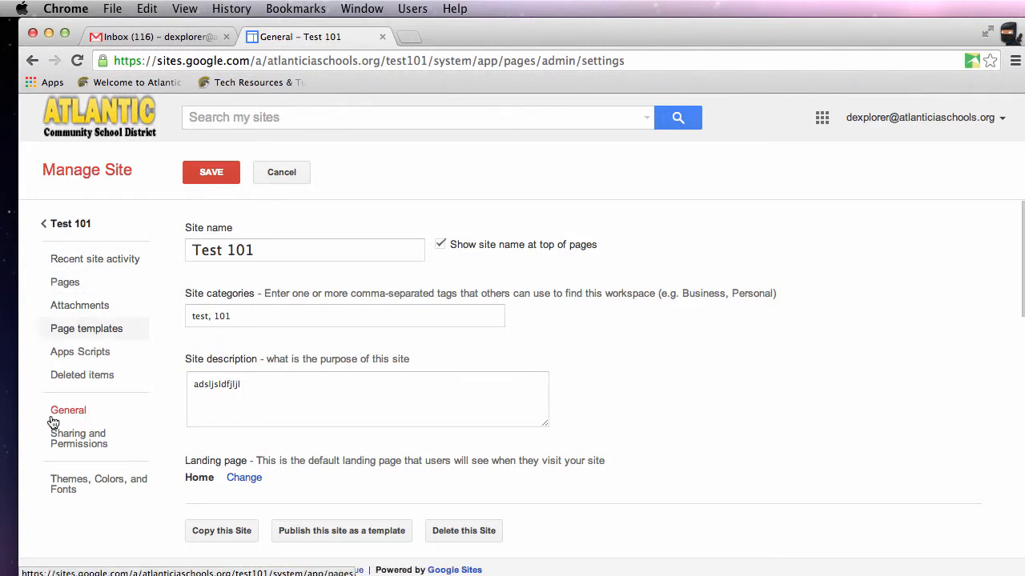
Change the site's sharing visibility to "Anyone with the link" and save the setting
{"action": "left_click", "coordinate": [89, 441]}
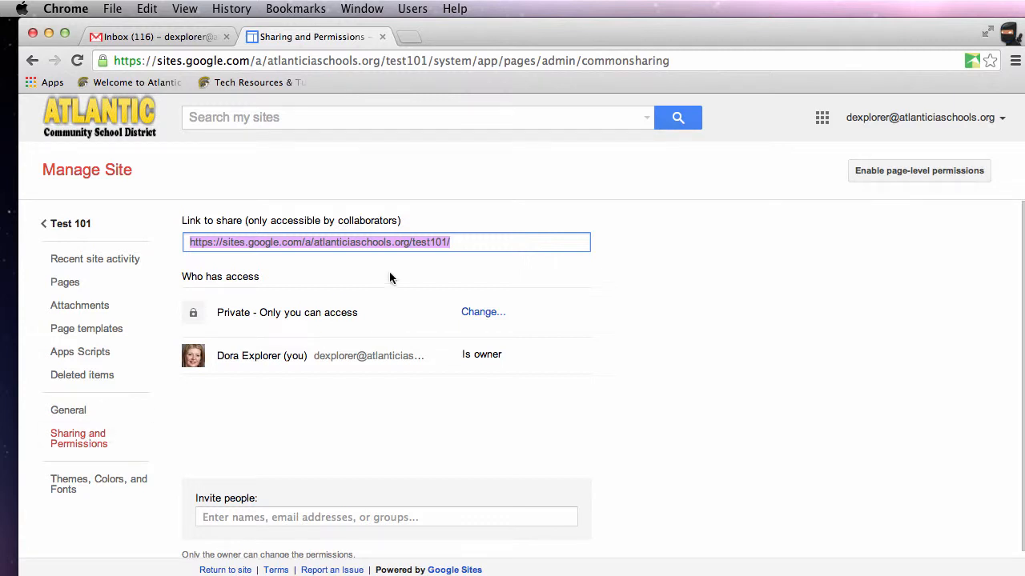
{"action": "left_click", "coordinate": [483, 312]}
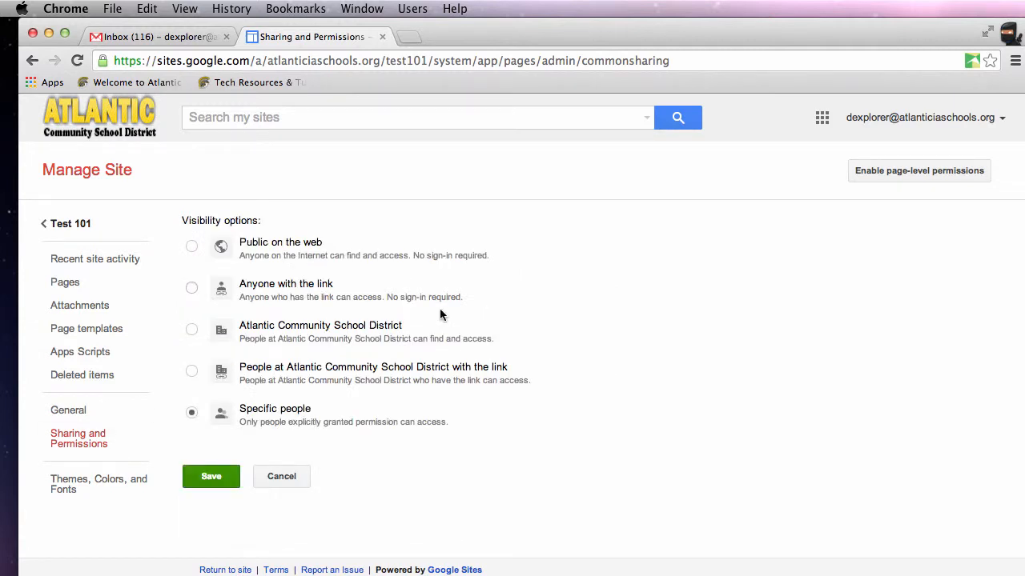
{"action": "left_click", "coordinate": [192, 289]}
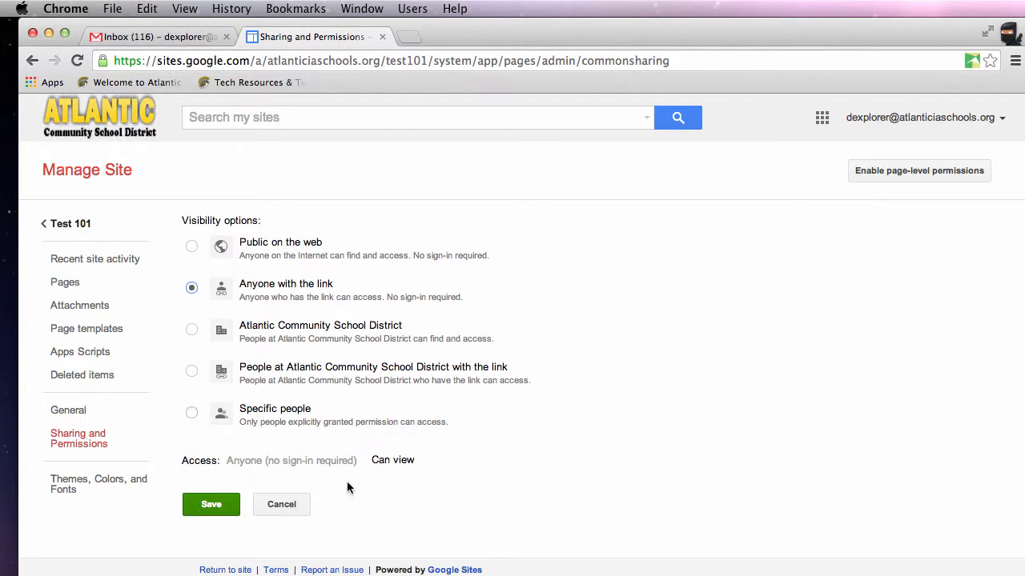
{"action": "left_click", "coordinate": [223, 500]}
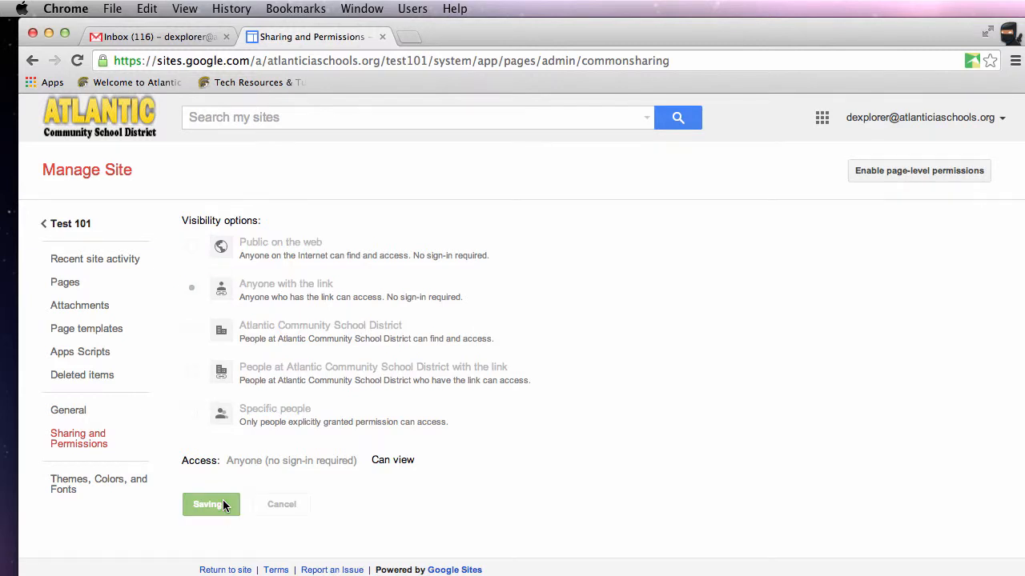
Set the entire page's background color to orange in the site's themes, colors and fonts settings and save the theme
{"action": "left_click", "coordinate": [64, 490]}
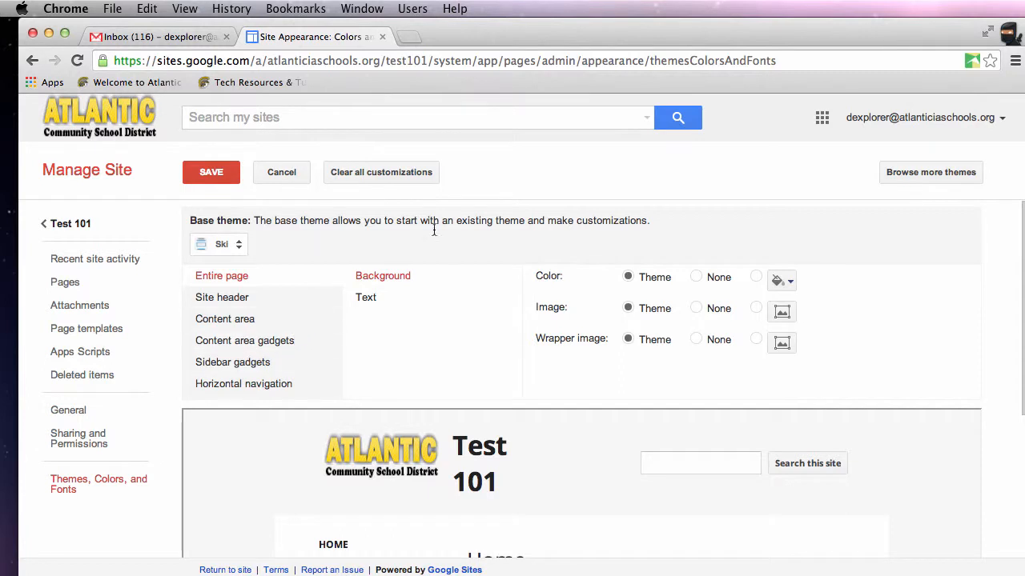
{"action": "left_click", "coordinate": [250, 301]}
{"action": "left_click", "coordinate": [235, 326]}
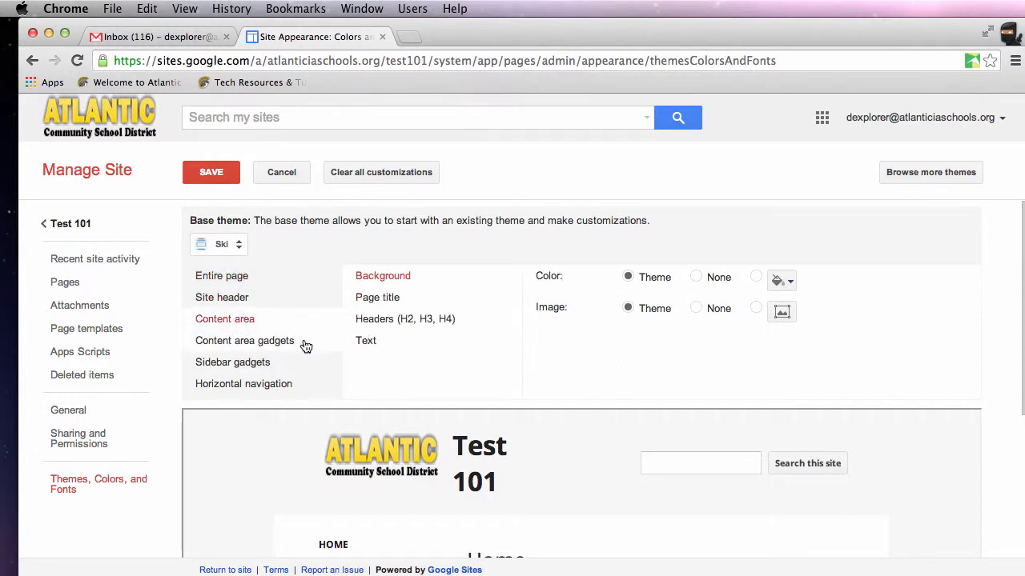
{"action": "left_click", "coordinate": [249, 364]}
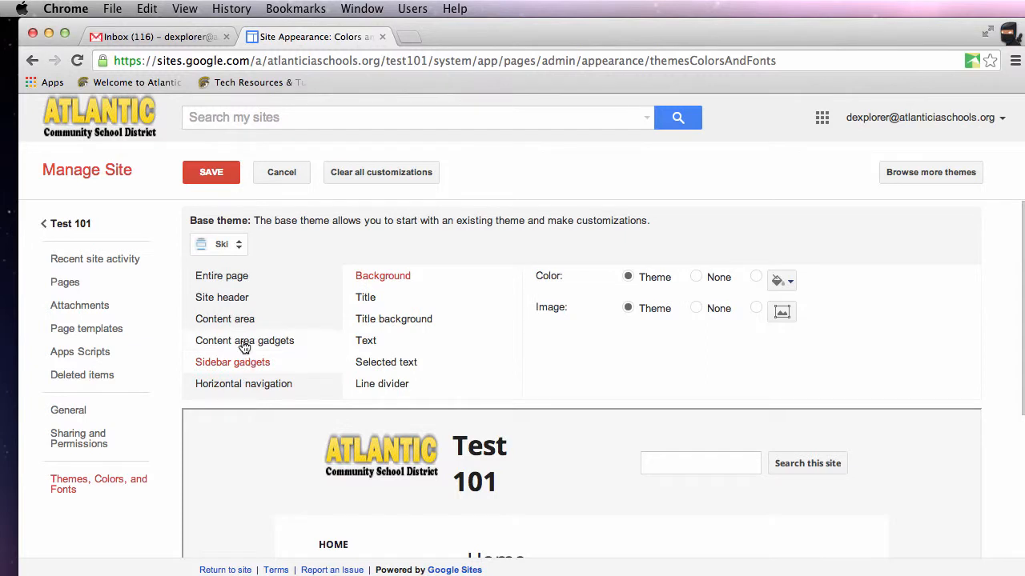
{"action": "left_click", "coordinate": [238, 278]}
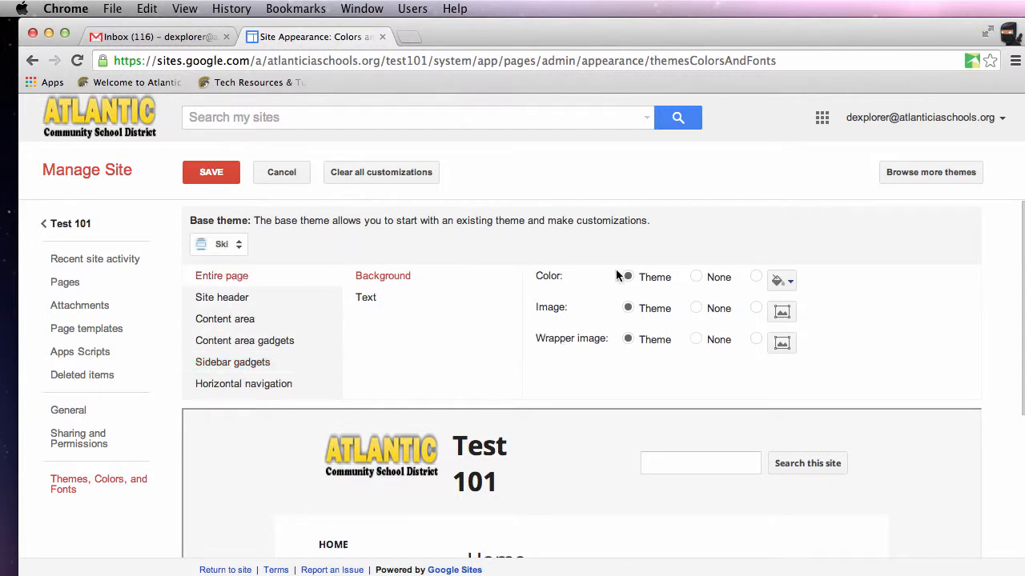
{"action": "left_click", "coordinate": [755, 277]}
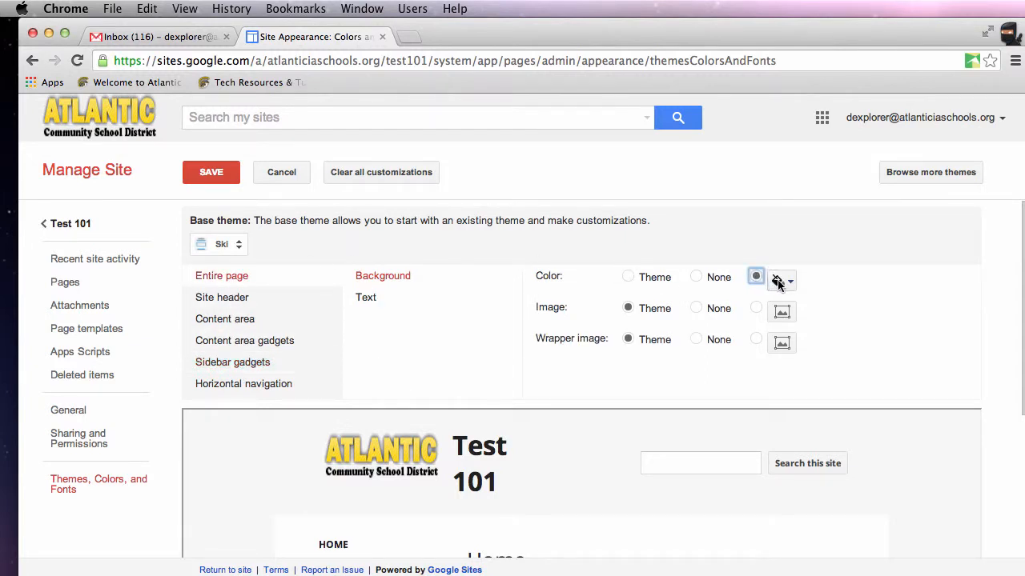
{"action": "left_click", "coordinate": [777, 279]}
{"action": "left_click", "coordinate": [791, 329]}
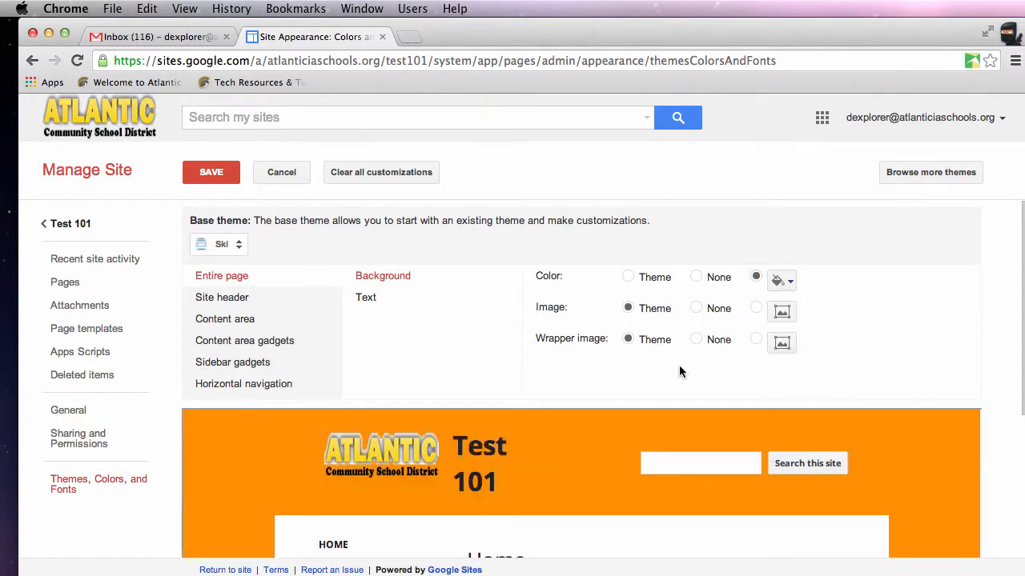
{"action": "scroll", "coordinate": [624, 403], "scroll_direction": "down", "scroll_amount": 1}
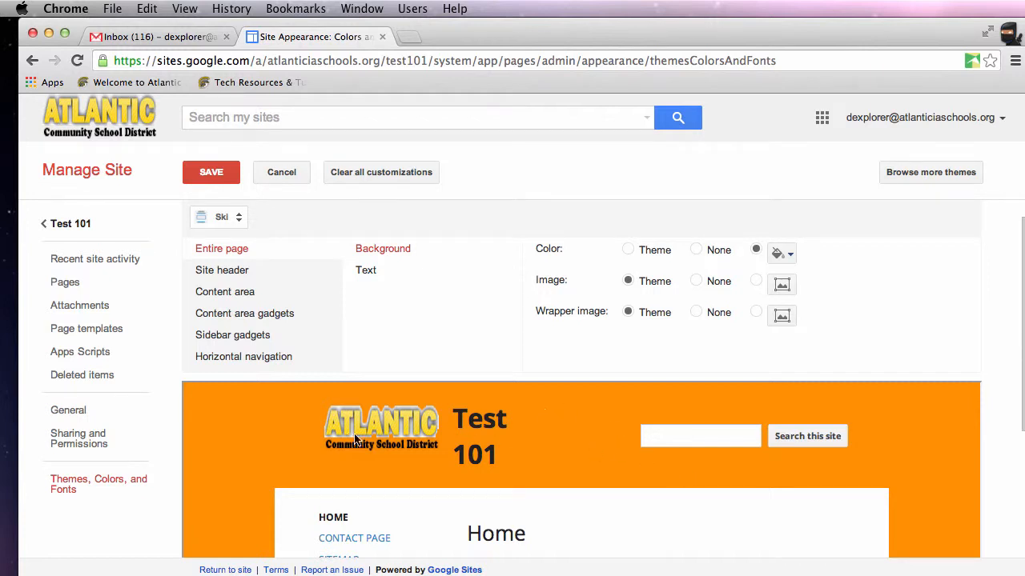
{"action": "left_click", "coordinate": [386, 249]}
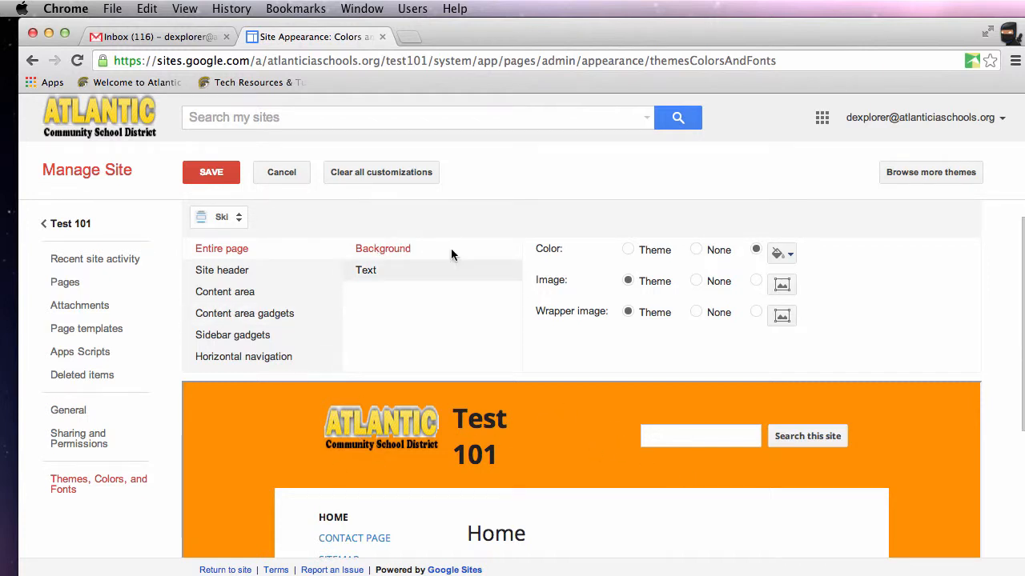
{"action": "left_click", "coordinate": [211, 173]}
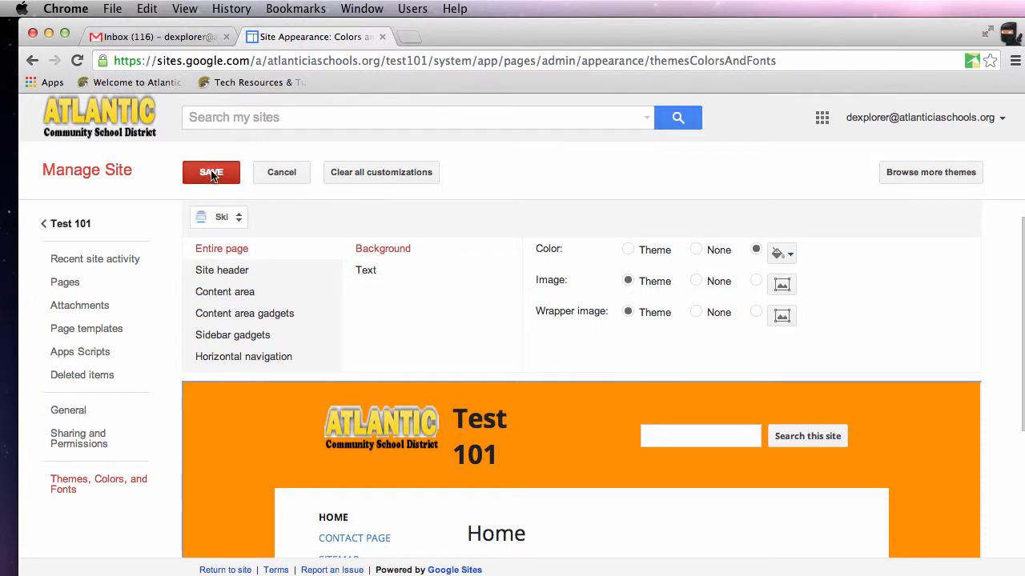
Return to the Test 101 site, open its layout for editing and set the site header to no logo
{"action": "left_click", "coordinate": [89, 228]}
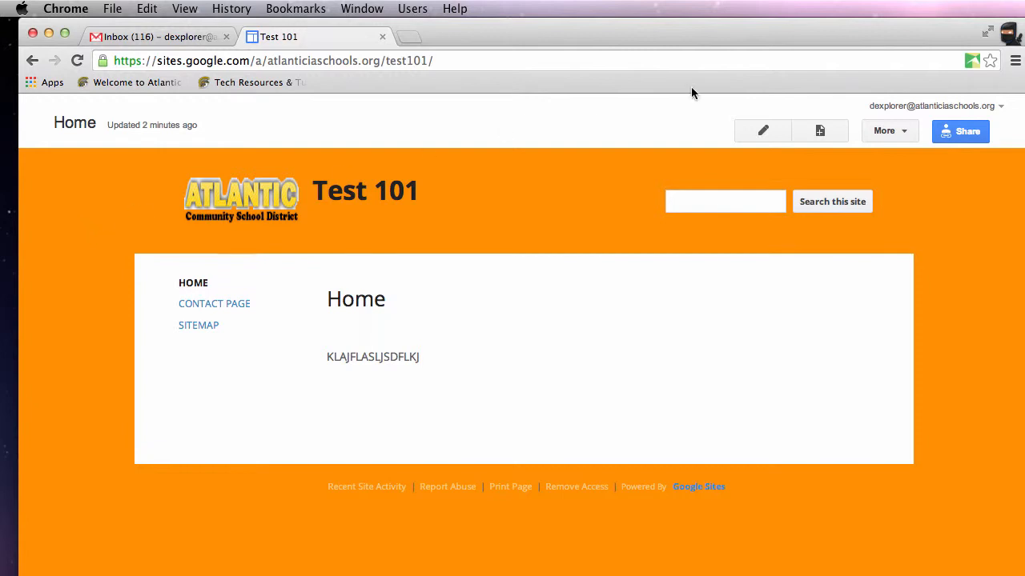
{"action": "left_click", "coordinate": [894, 134]}
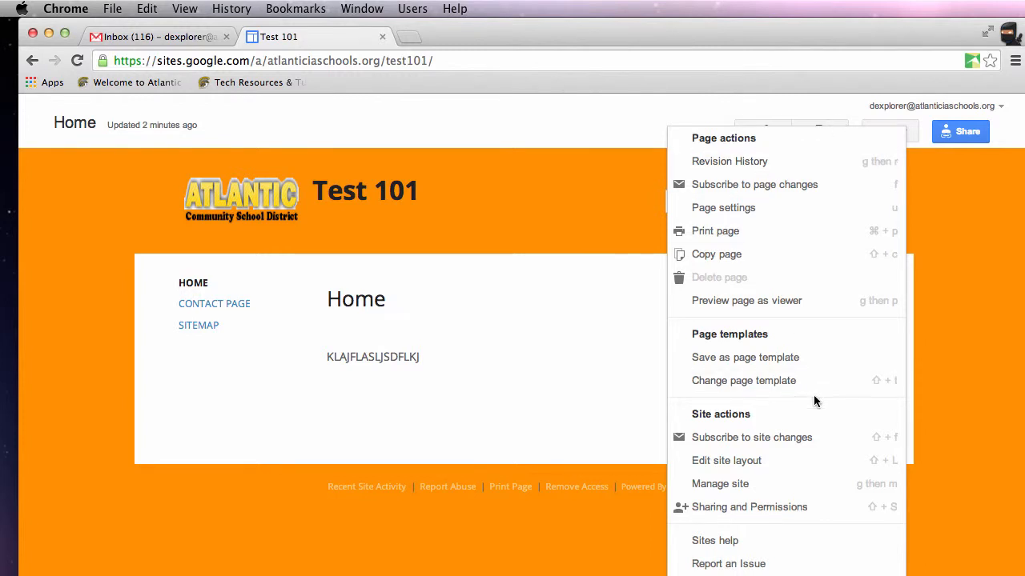
{"action": "left_click", "coordinate": [781, 462]}
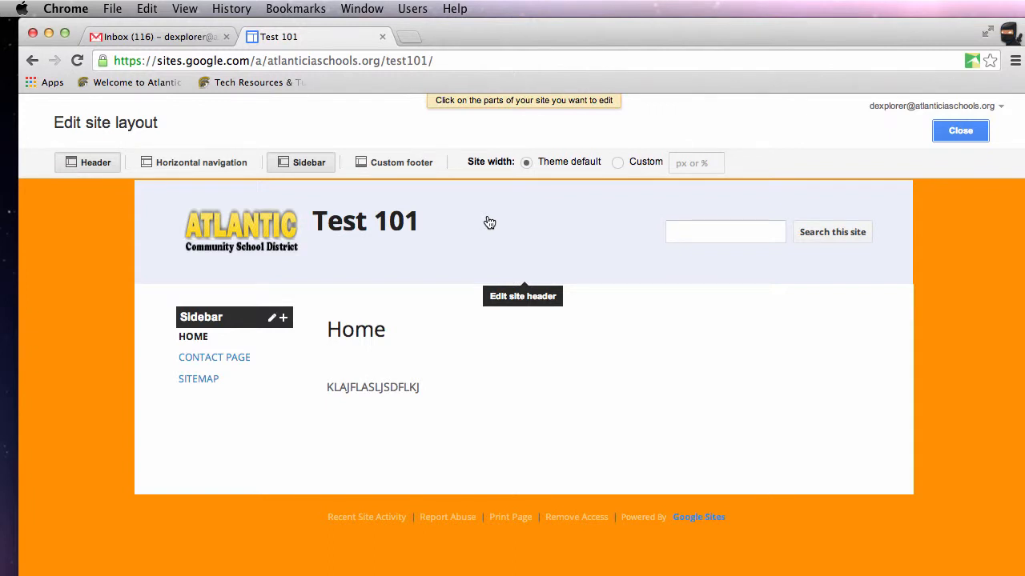
{"action": "left_click", "coordinate": [488, 222]}
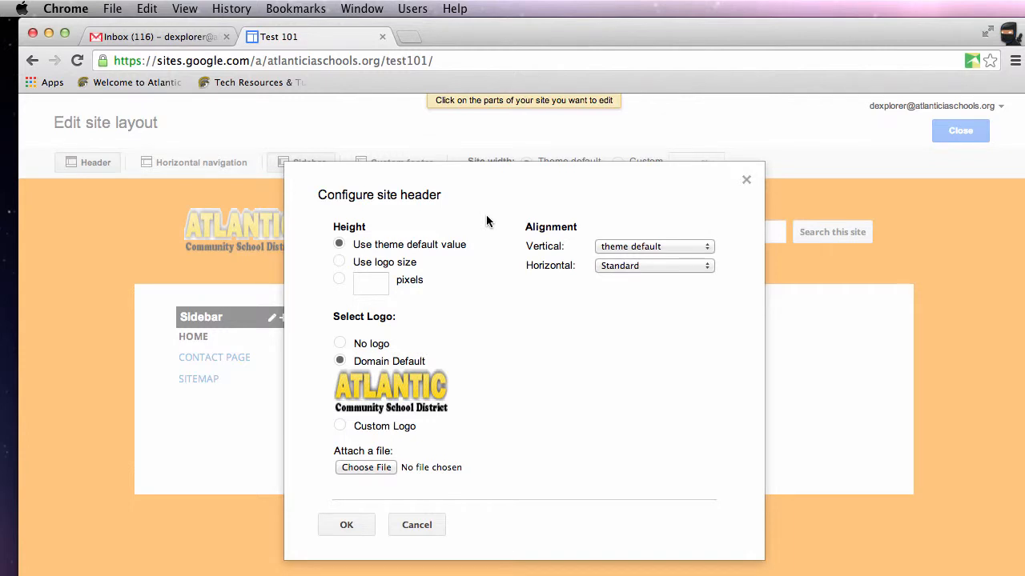
{"action": "left_click", "coordinate": [340, 344]}
{"action": "left_click", "coordinate": [346, 526]}
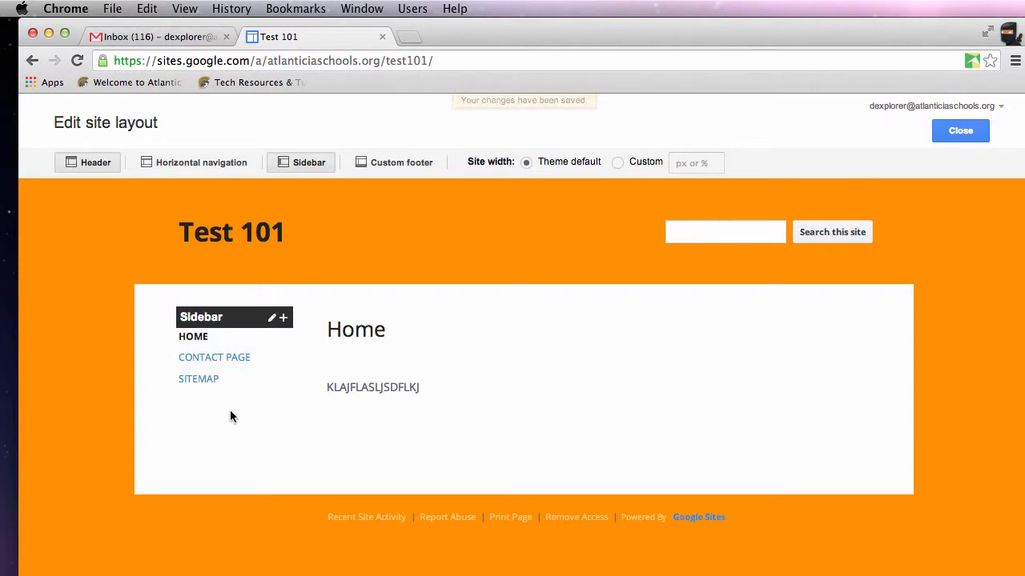
Disable the sidebar and enable horizontal navigation in the site layout
{"action": "left_click", "coordinate": [309, 165]}
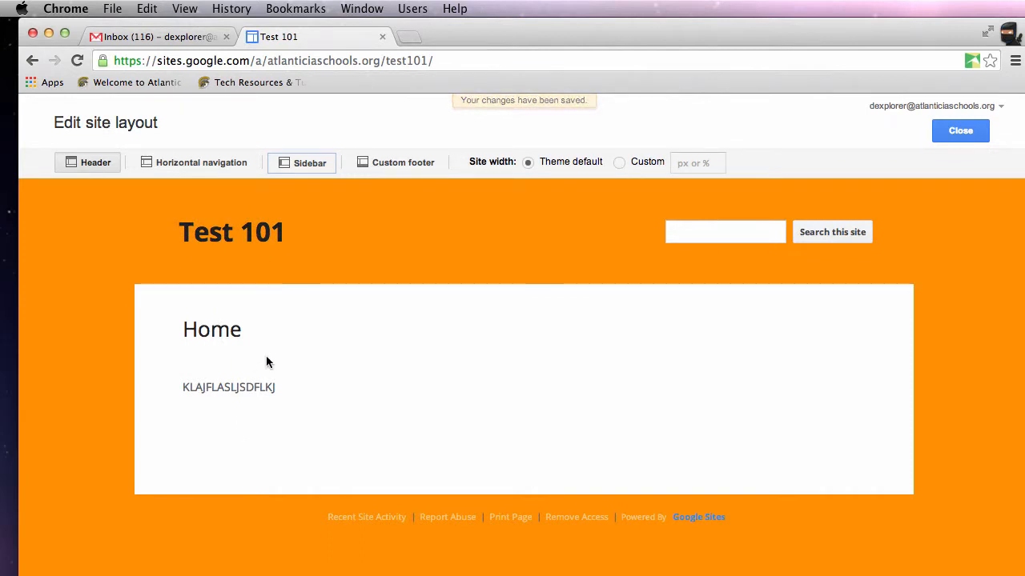
{"action": "left_click", "coordinate": [220, 162]}
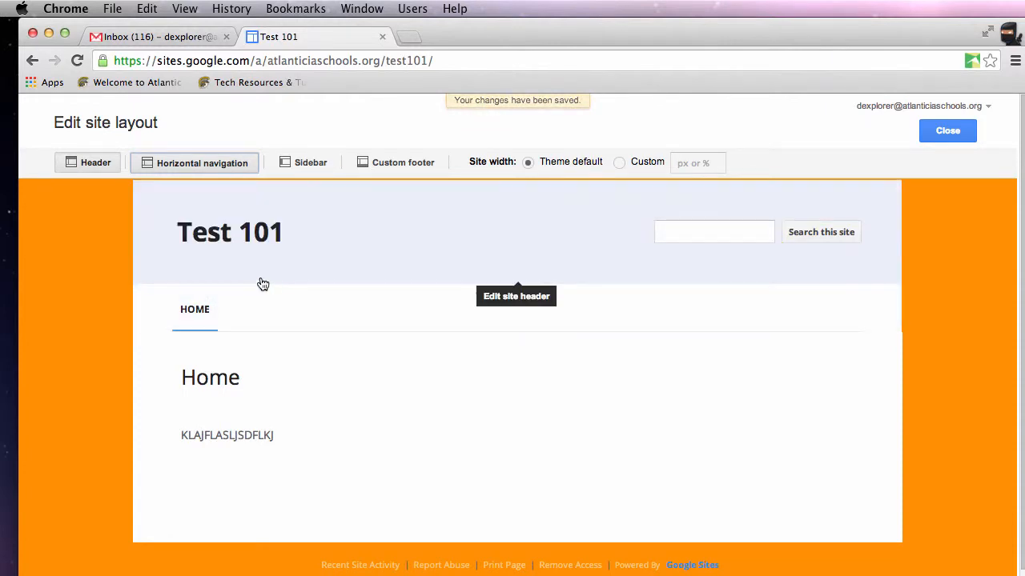
{"action": "left_click", "coordinate": [261, 284]}
{"action": "left_click", "coordinate": [410, 525]}
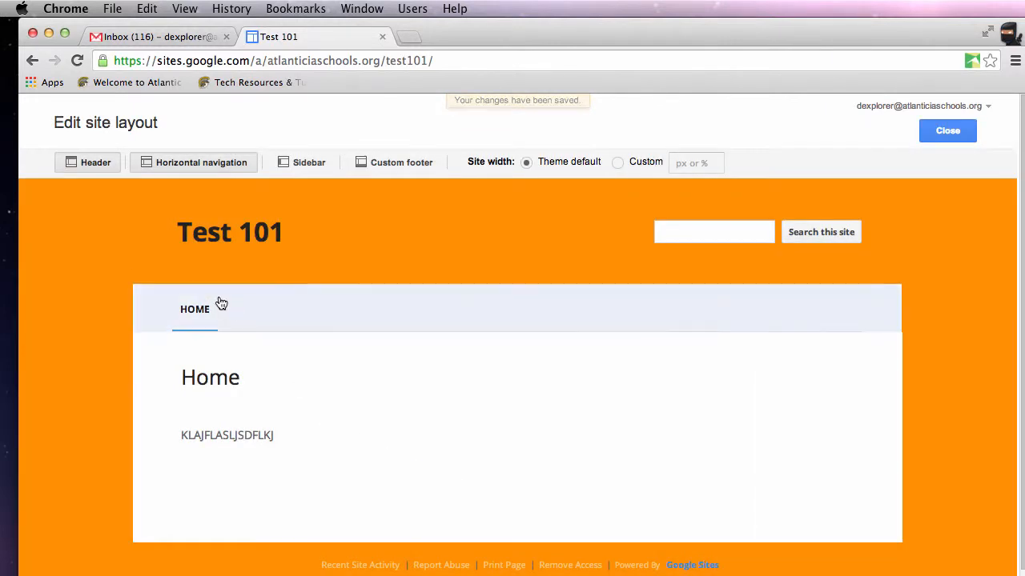
Add the Contact Page to the horizontal navigation at the same level as Home and set the navigation style to Tabs
{"action": "left_click", "coordinate": [249, 305]}
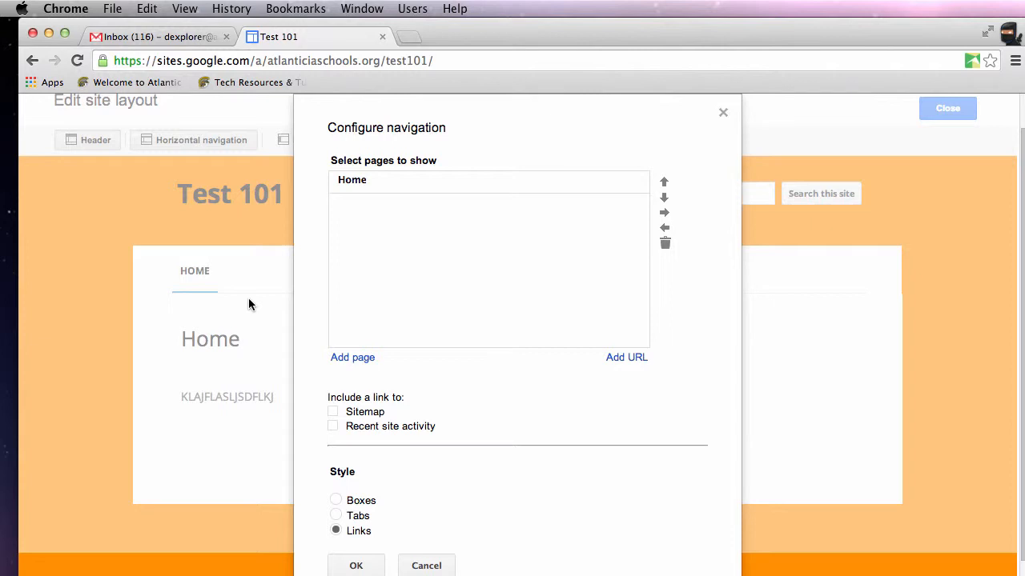
{"action": "left_click", "coordinate": [359, 361]}
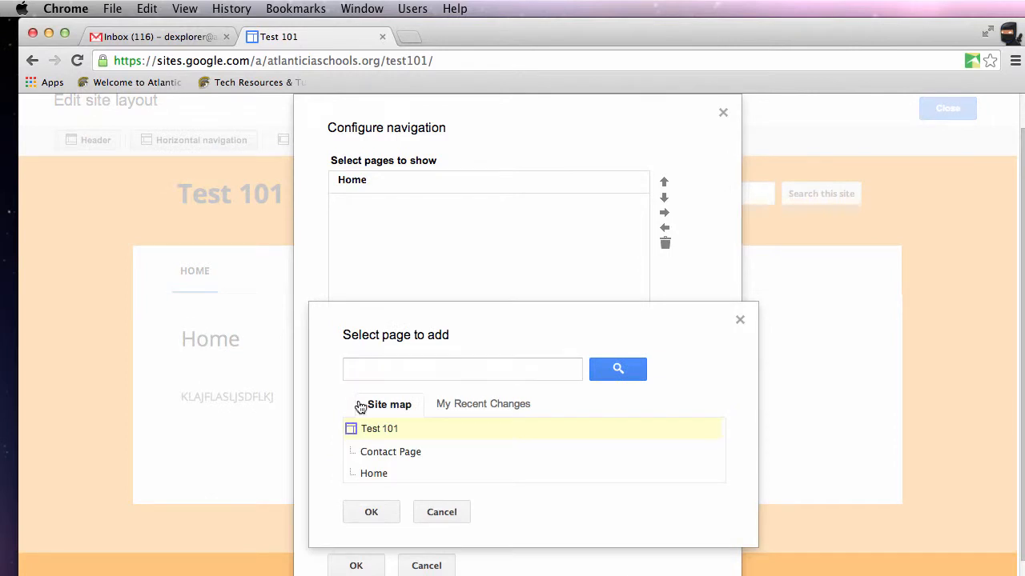
{"action": "left_click", "coordinate": [372, 510]}
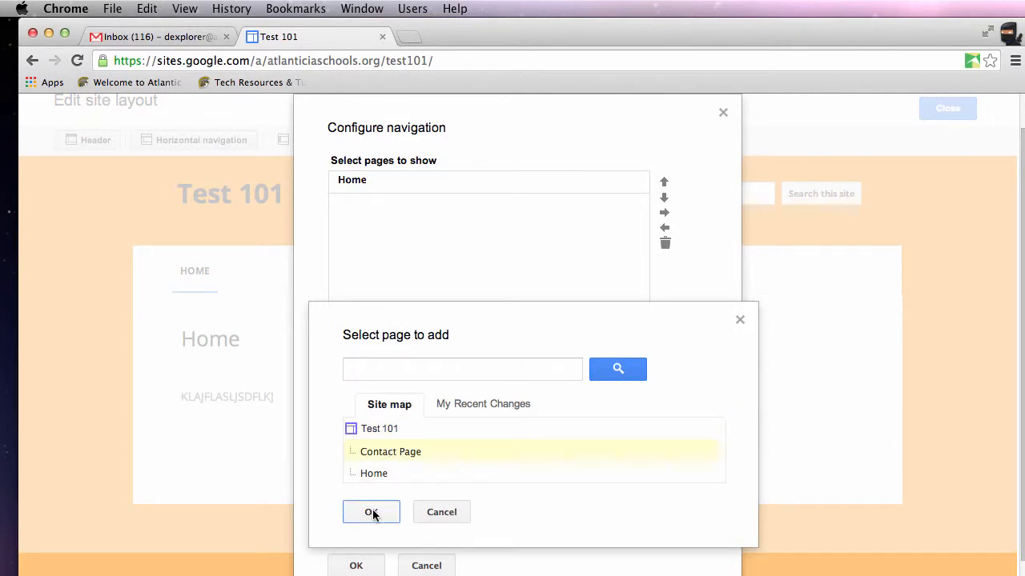
{"action": "left_click", "coordinate": [664, 182]}
{"action": "left_click", "coordinate": [665, 199]}
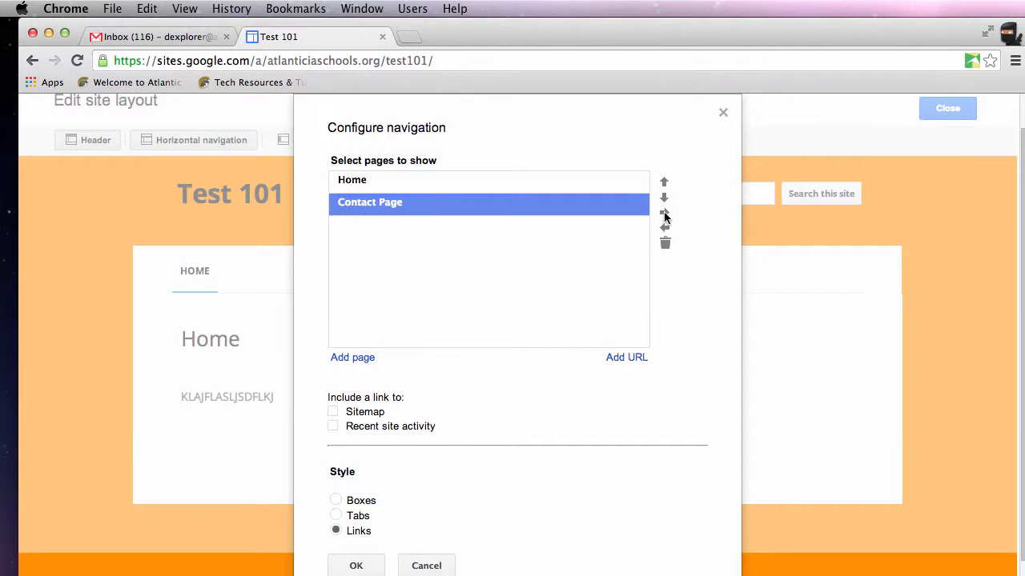
{"action": "left_click", "coordinate": [664, 212]}
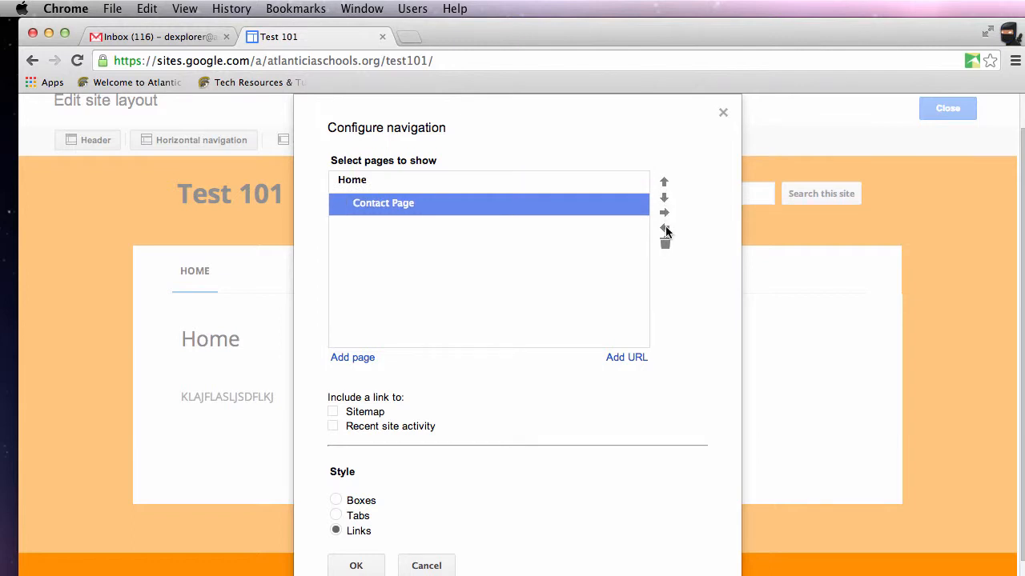
{"action": "left_click", "coordinate": [665, 228]}
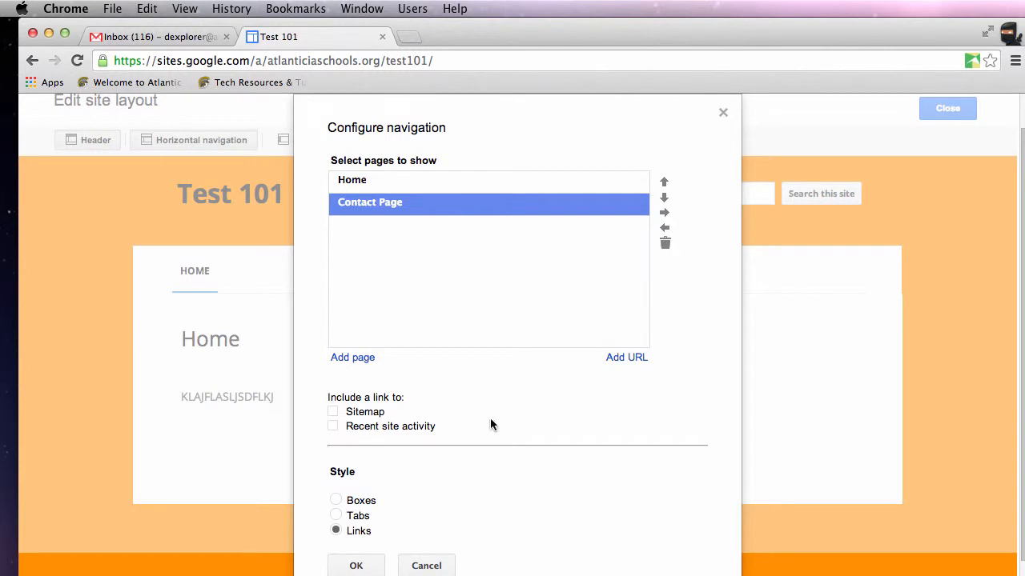
{"action": "left_click", "coordinate": [335, 516]}
{"action": "left_click", "coordinate": [355, 566]}
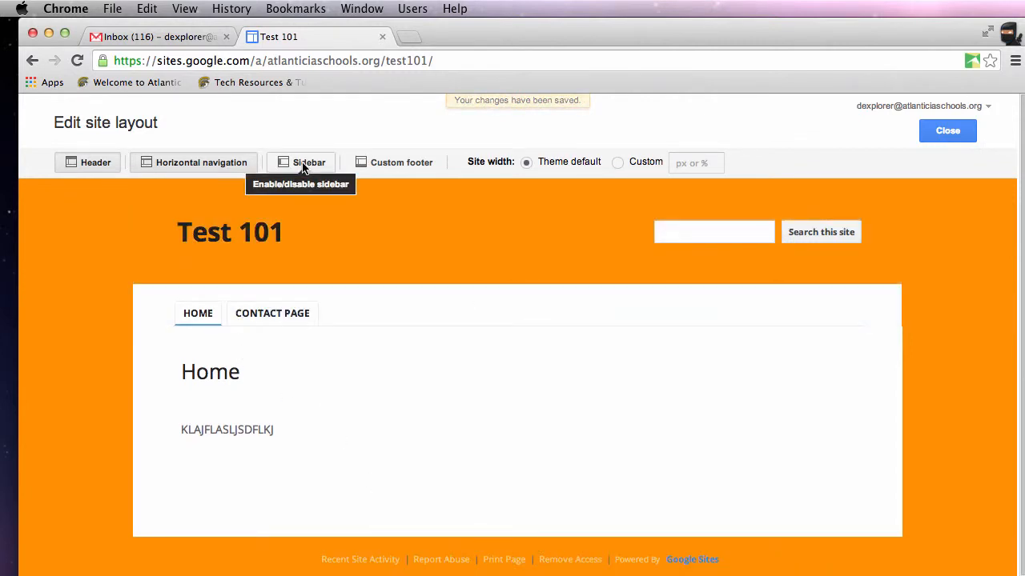
Enable the sidebar again and add a Countdown item to it
{"action": "left_click", "coordinate": [303, 165]}
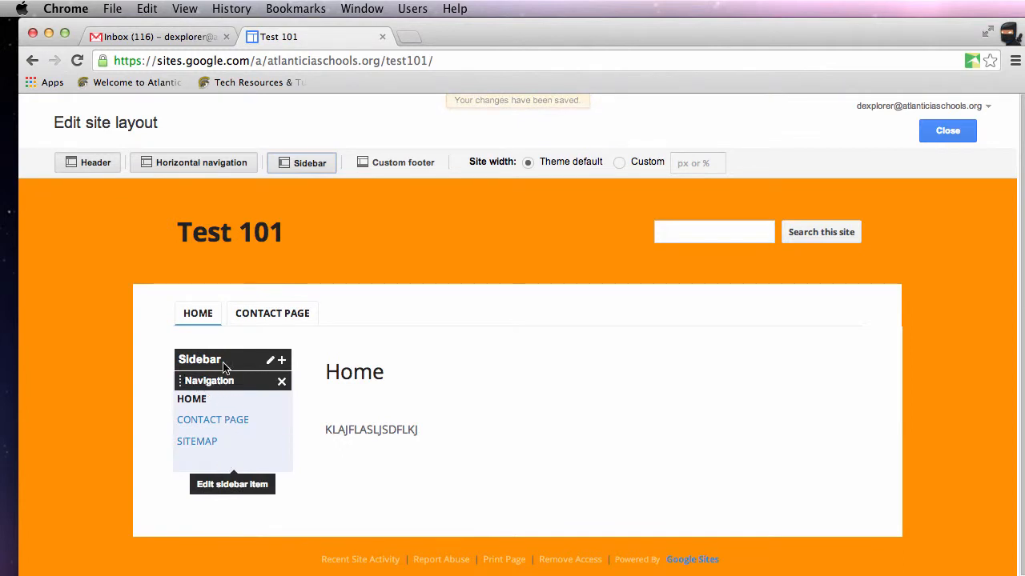
{"action": "left_click", "coordinate": [281, 362]}
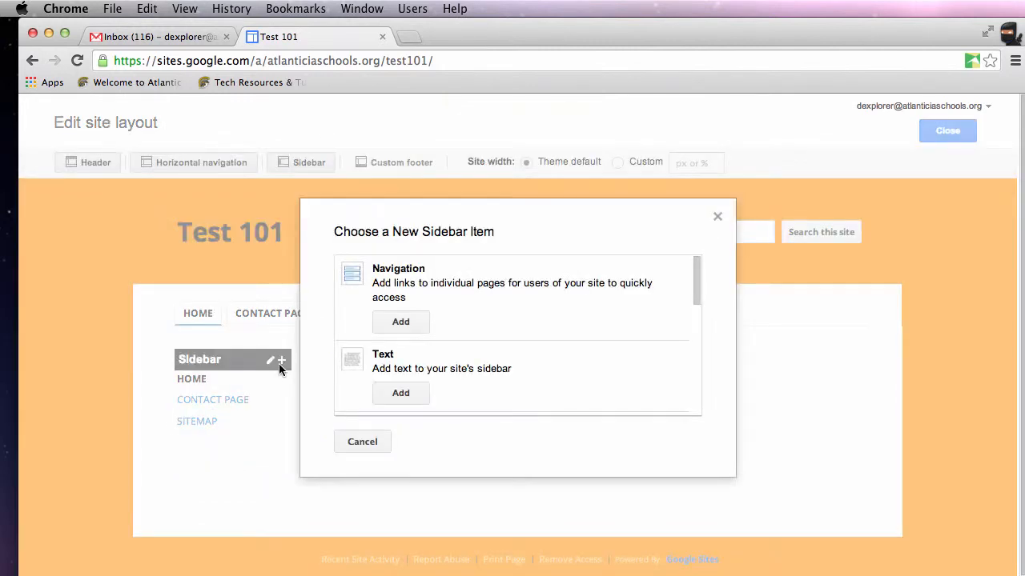
{"action": "left_click_drag", "start_coordinate": [697, 283], "coordinate": [690, 304]}
{"action": "scroll", "coordinate": [685, 341], "scroll_direction": "down", "scroll_amount": 3}
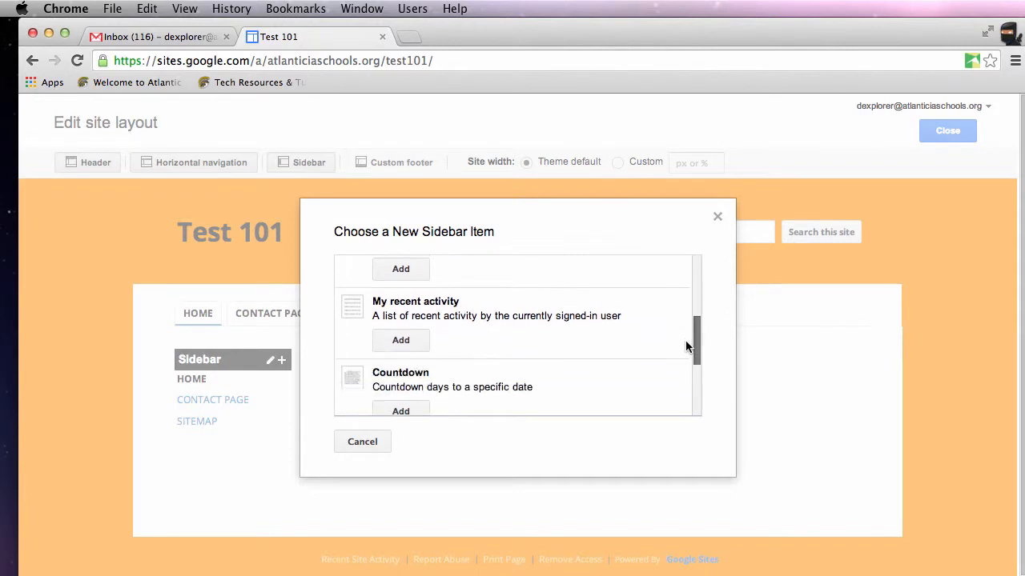
{"action": "left_click", "coordinate": [406, 373]}
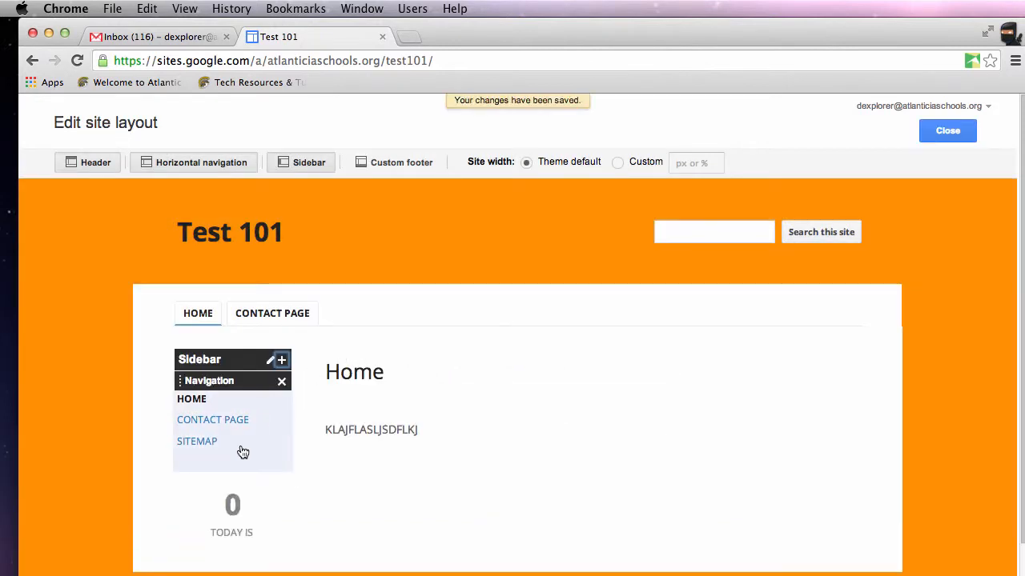
Configure the sidebar countdown for the event "Last Day of School" with the date March 28, 2014
{"action": "left_click", "coordinate": [252, 525]}
{"action": "left_click", "coordinate": [519, 326]}
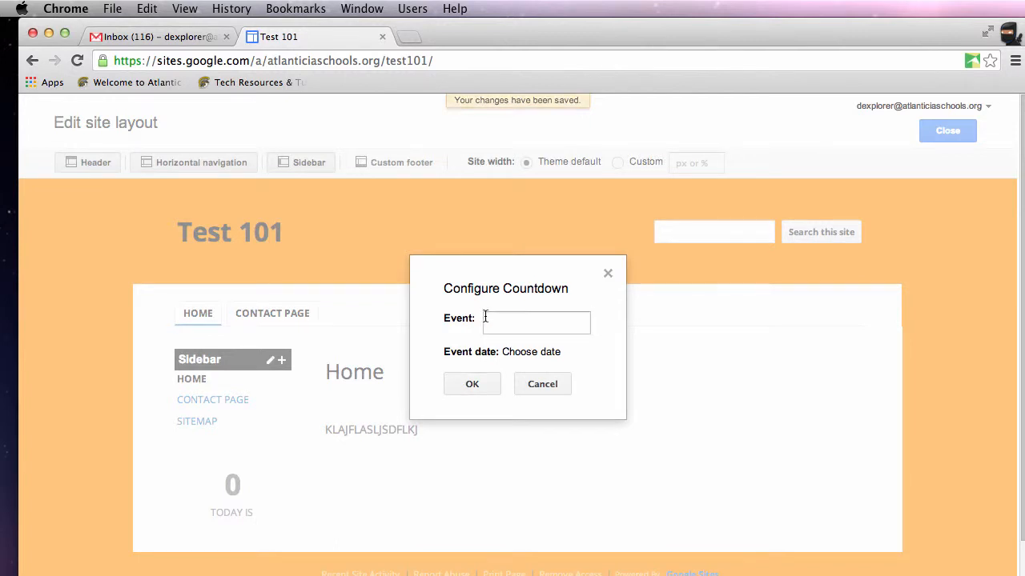
{"action": "type", "text": "Last D"}
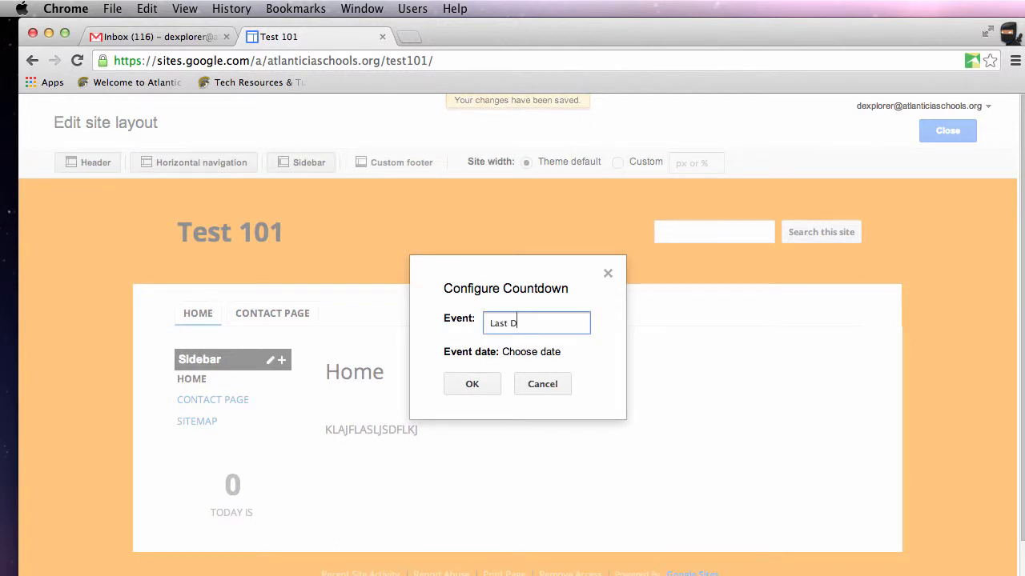
{"action": "type", "text": "ay of School"}
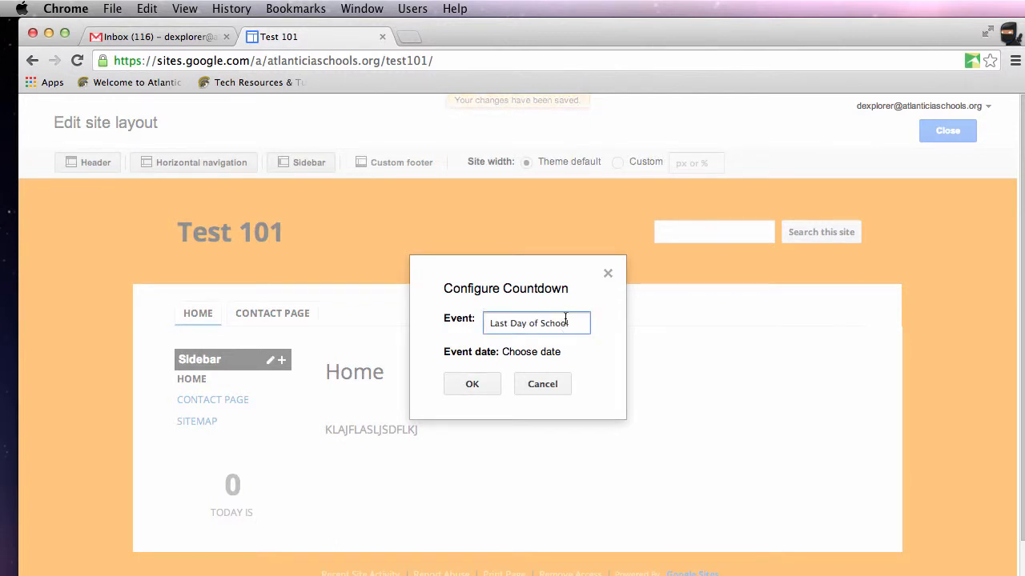
{"action": "left_click", "coordinate": [531, 352]}
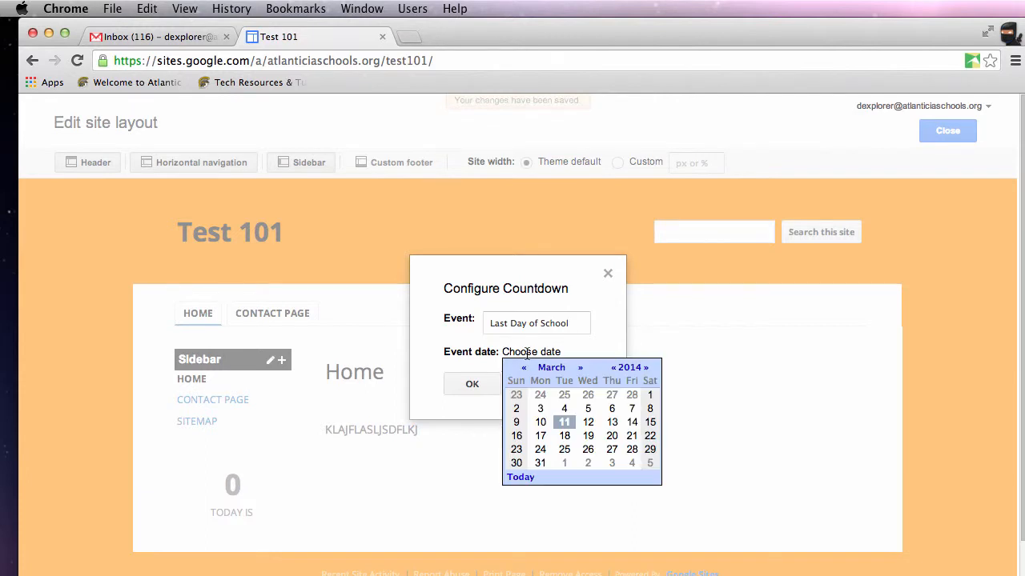
{"action": "left_click", "coordinate": [631, 449]}
{"action": "left_click", "coordinate": [474, 384]}
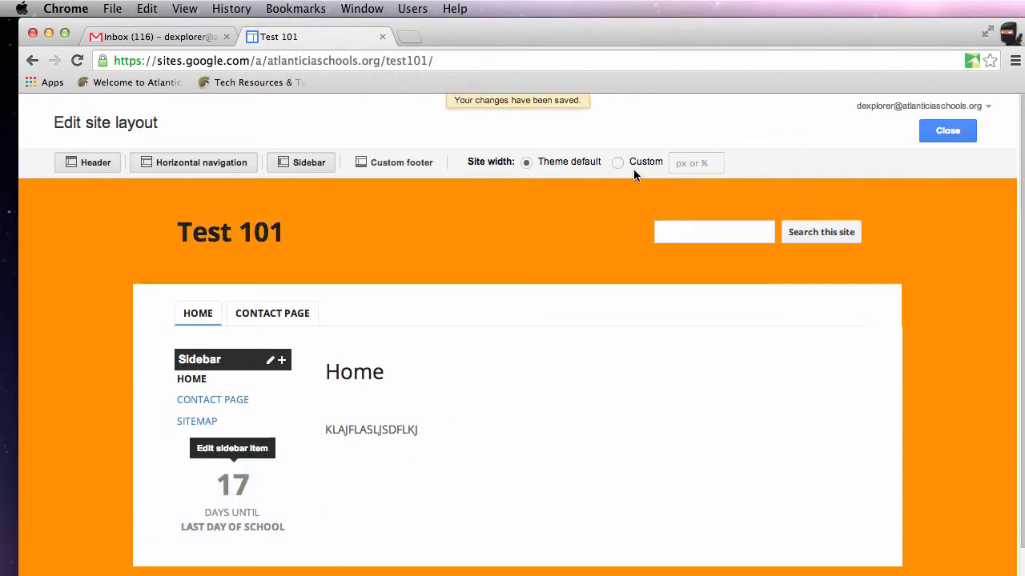
Set a custom site width of 960px and close the site layout editor
{"action": "left_click", "coordinate": [618, 163]}
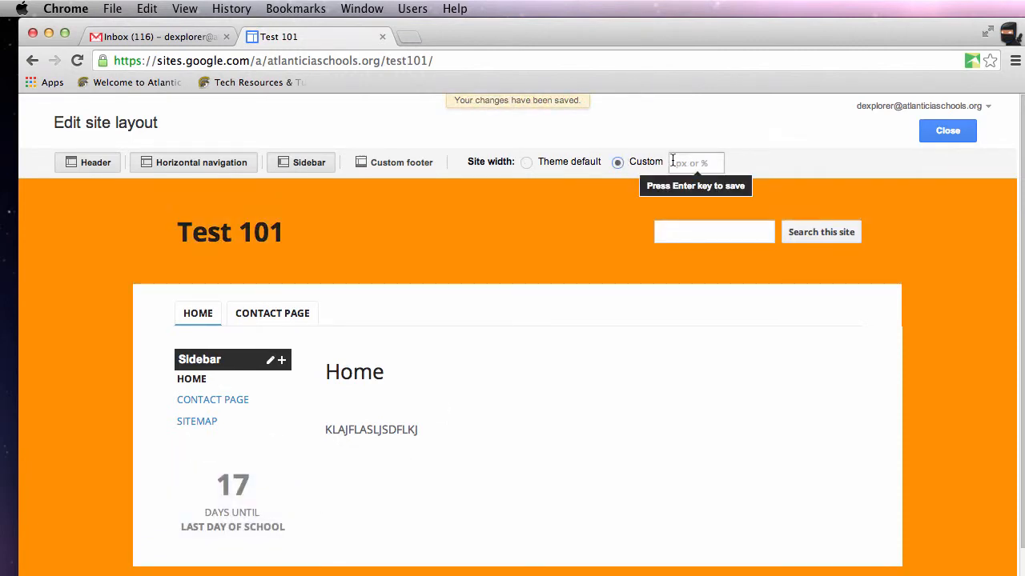
{"action": "type", "text": "960"}
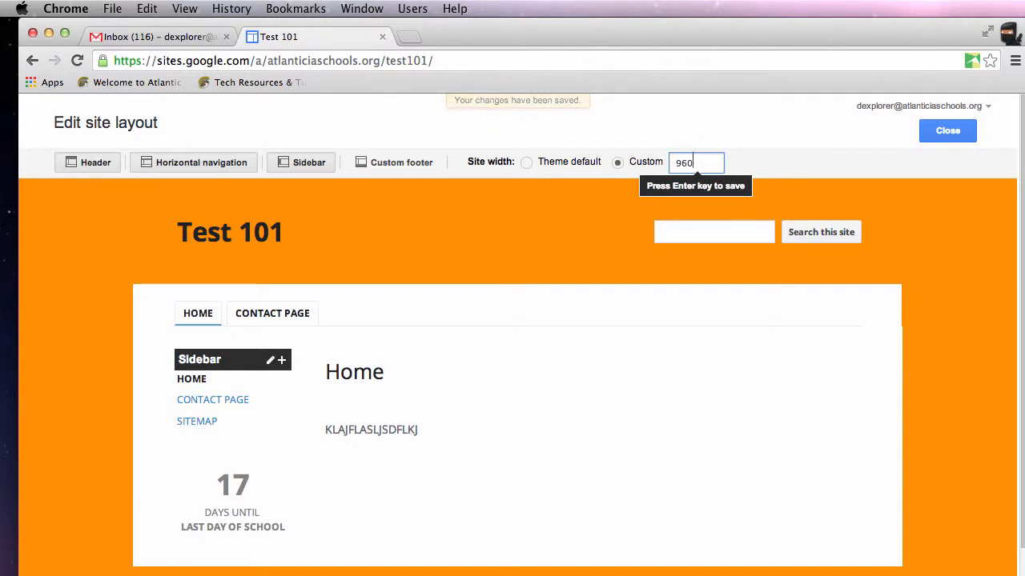
{"action": "type", "text": "px"}
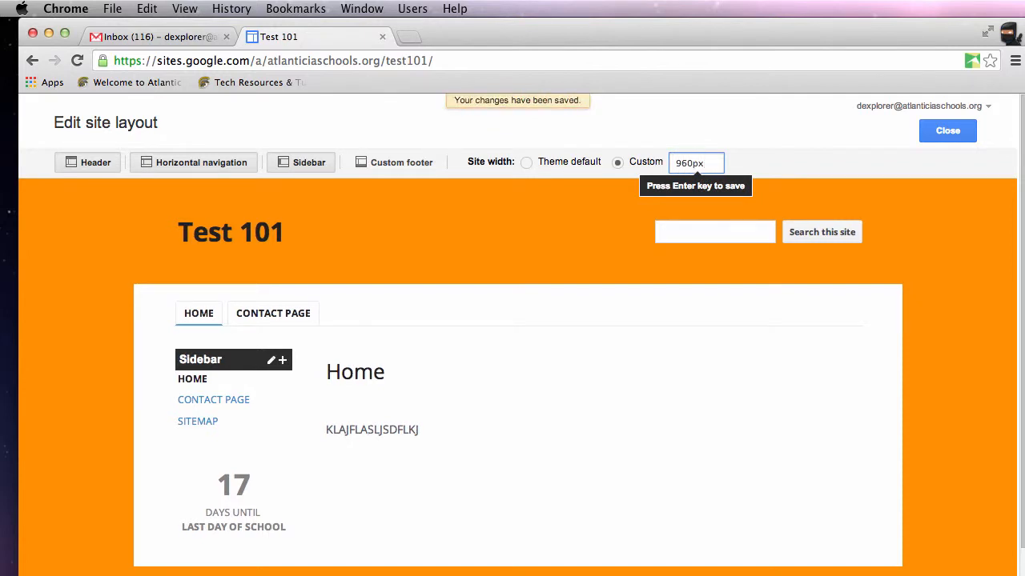
{"action": "left_click", "coordinate": [948, 131]}
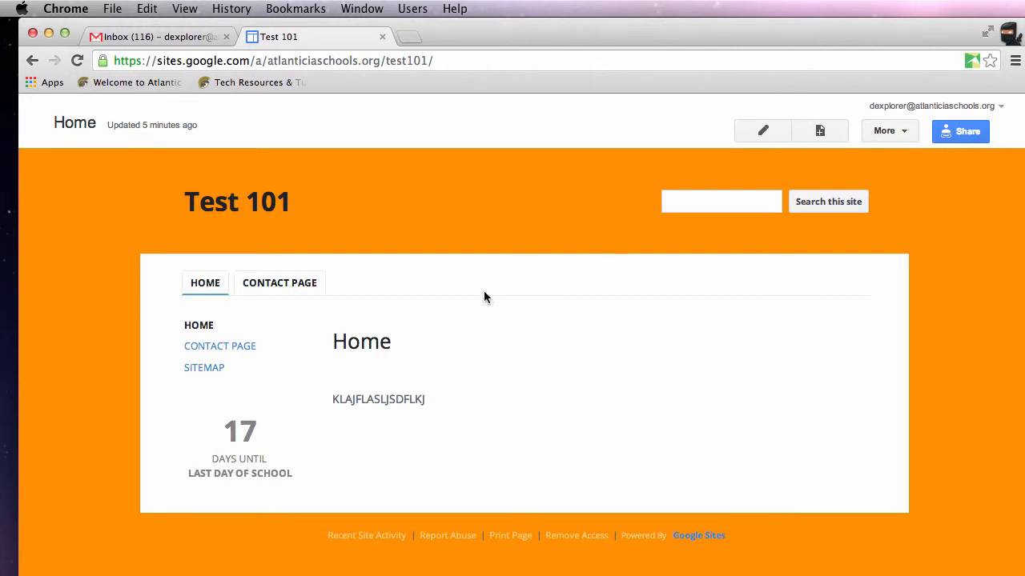
Open the Home page for editing and save it as it is
{"action": "left_click", "coordinate": [742, 133]}
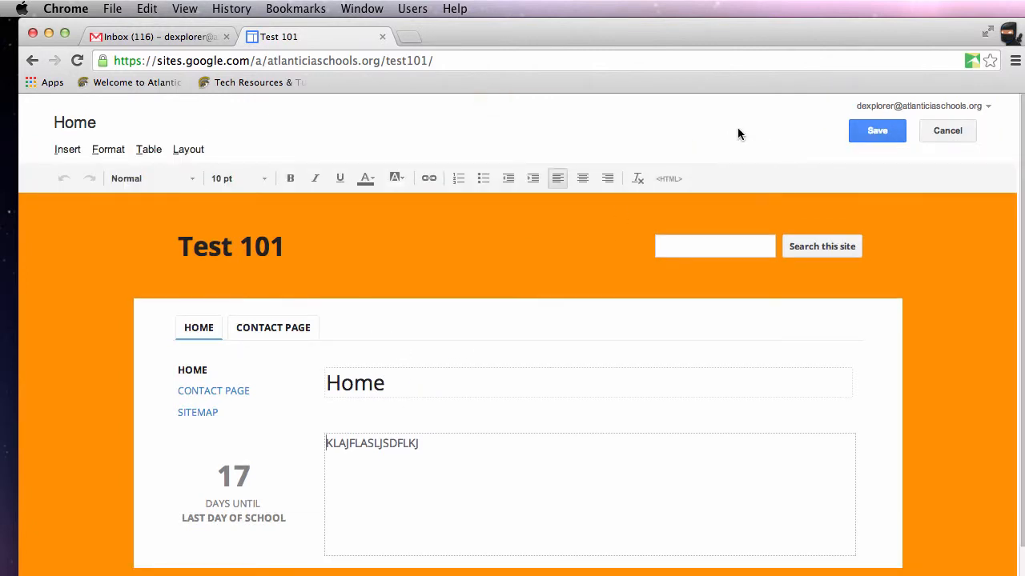
{"action": "left_click", "coordinate": [883, 134]}
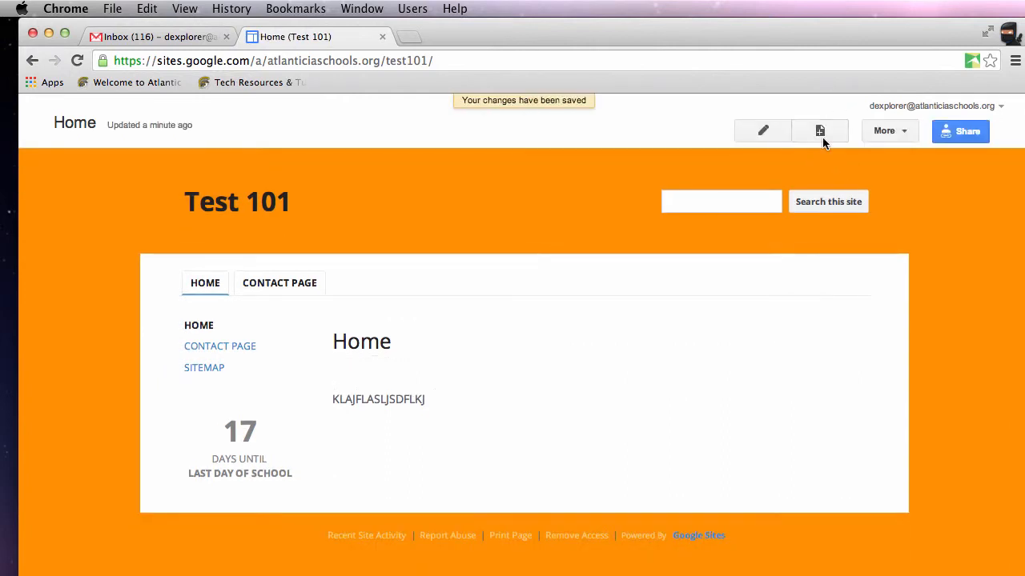
{"action": "left_click", "coordinate": [885, 131]}
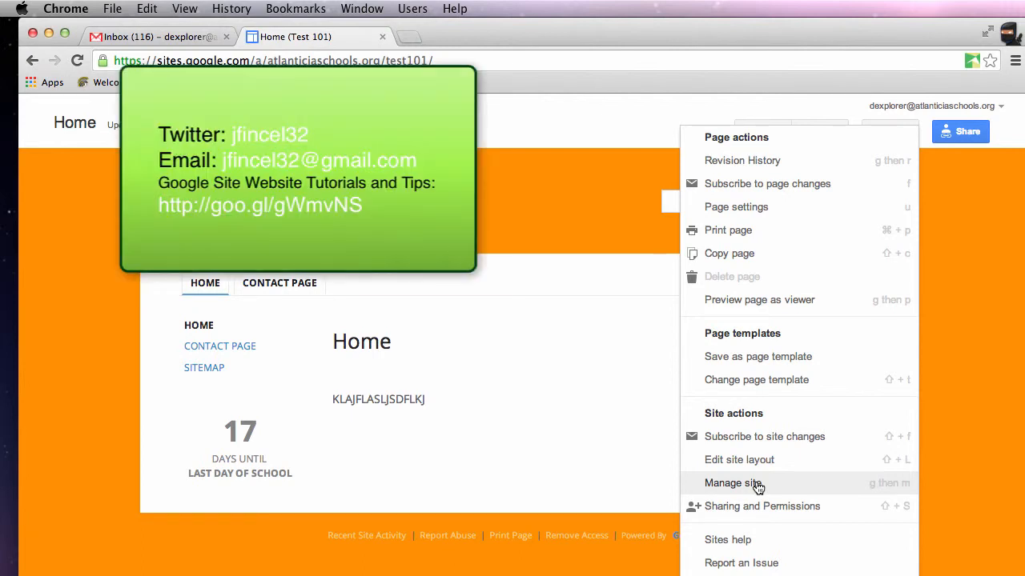
{"action": "left_click", "coordinate": [568, 398]}
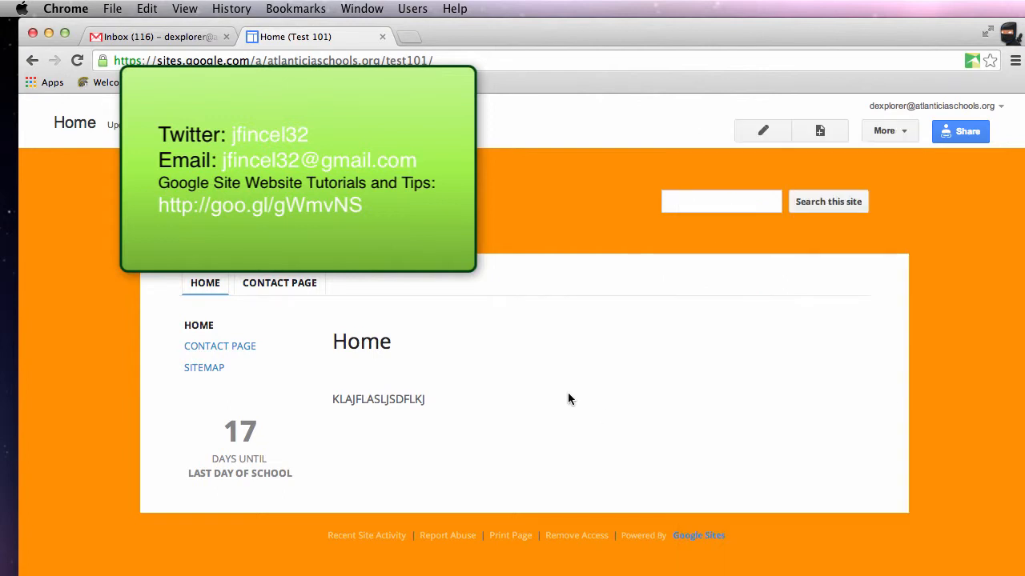